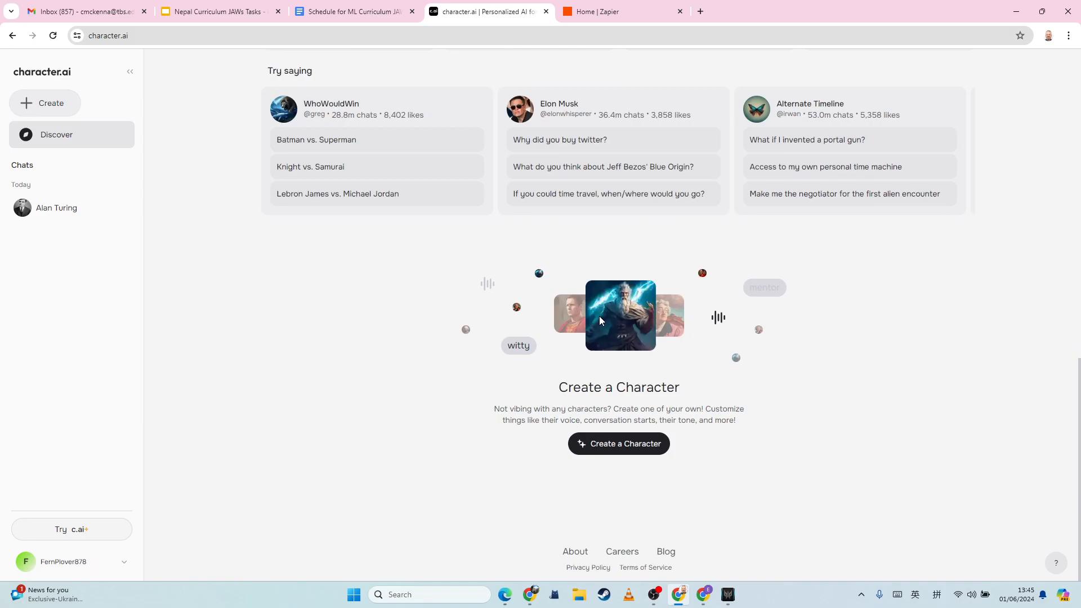
# Look through the suggested and featured characters on the character.ai discover page, down to the Create a Character section.
pyautogui.scroll(15, 599, 316)
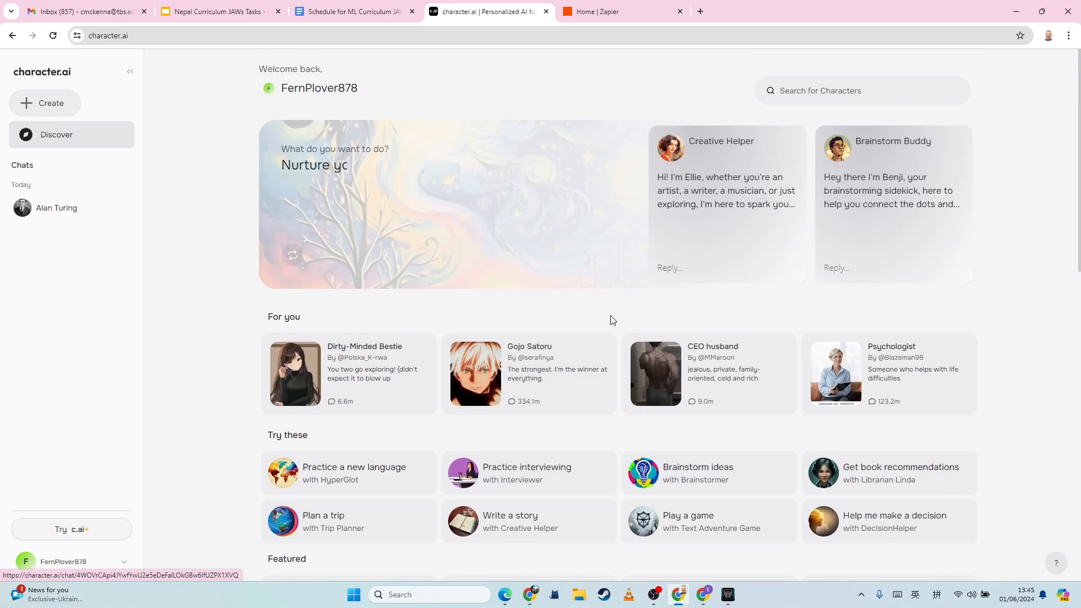
pyautogui.scroll(-2, 830, 426)
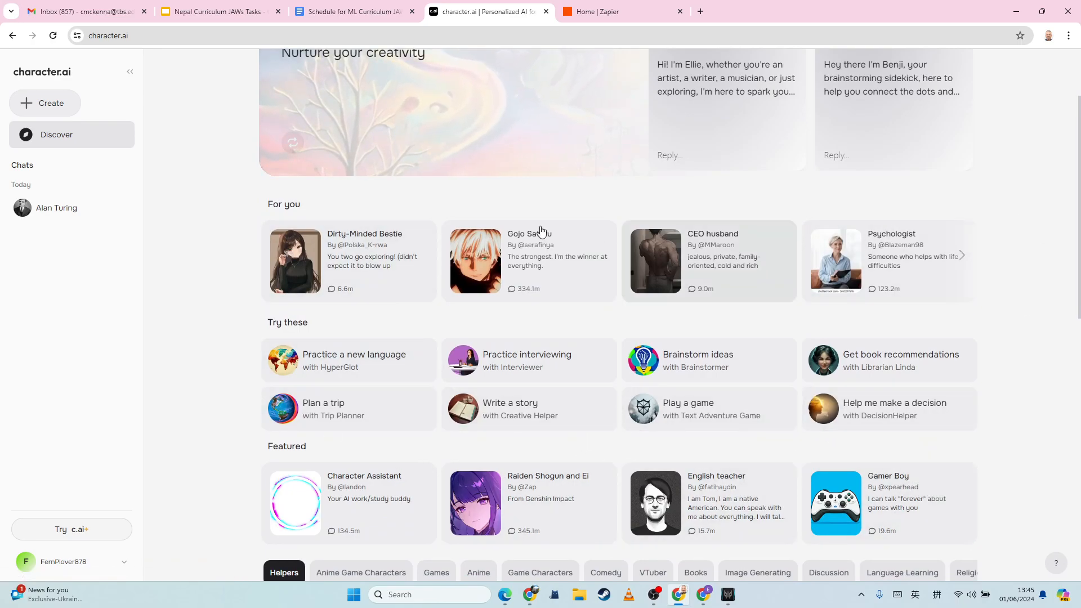
pyautogui.scroll(2, 235, 284)
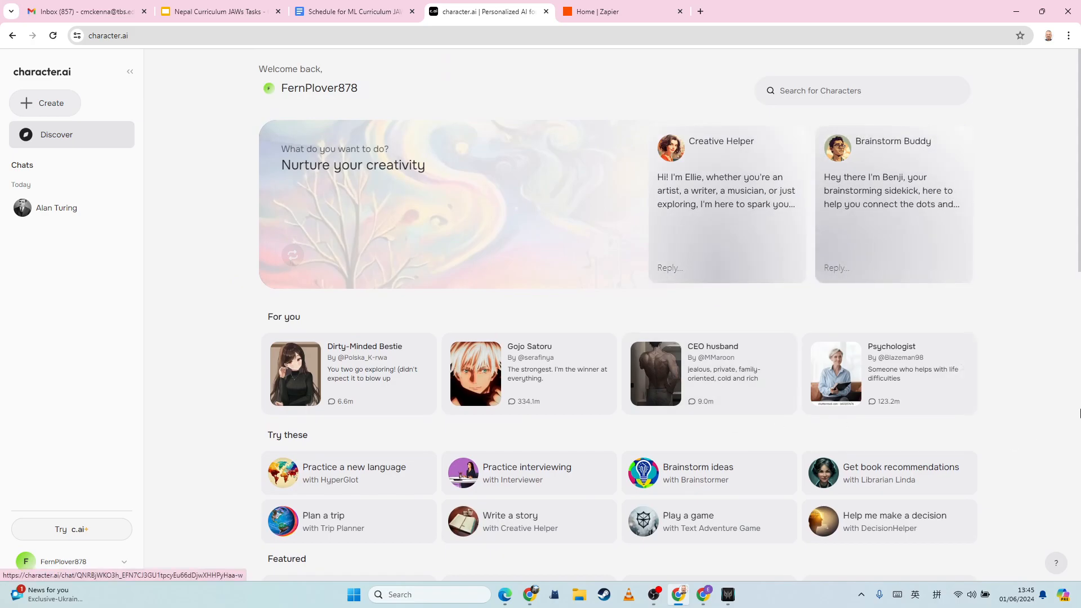
pyautogui.scroll(-15, 1064, 383)
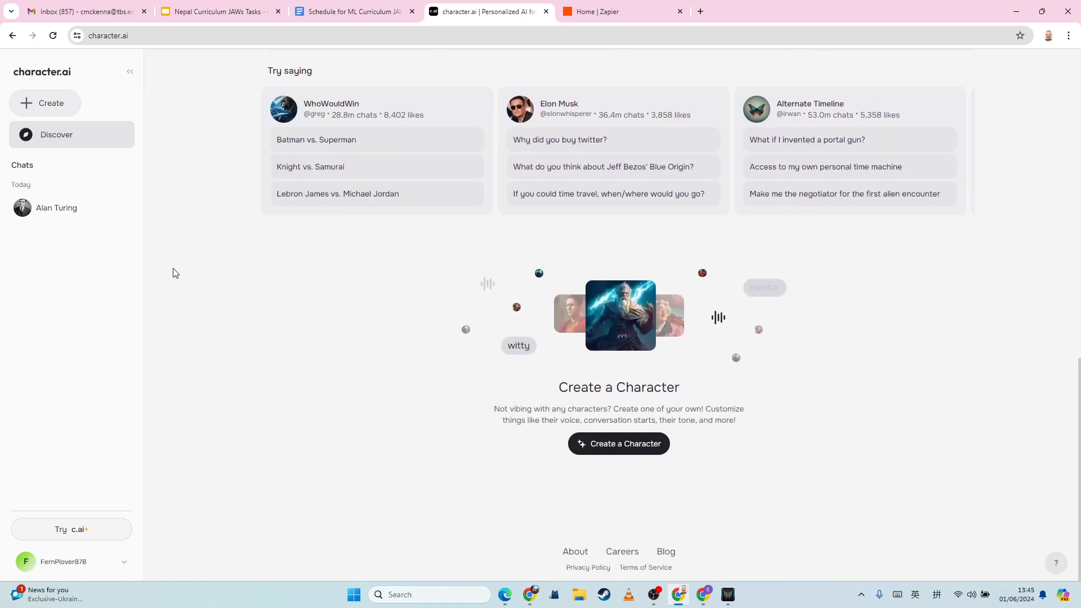
pyautogui.scroll(10, 198, 242)
pyautogui.scroll(2, 198, 238)
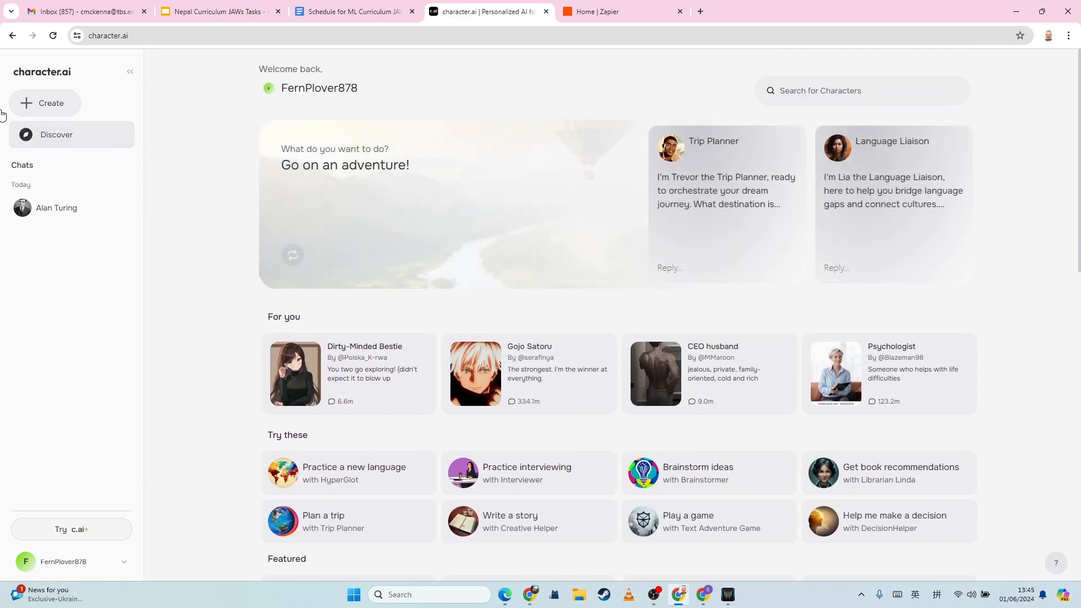
# Switch to Zapier and review what the free plan includes.
pyautogui.click(611, 20)
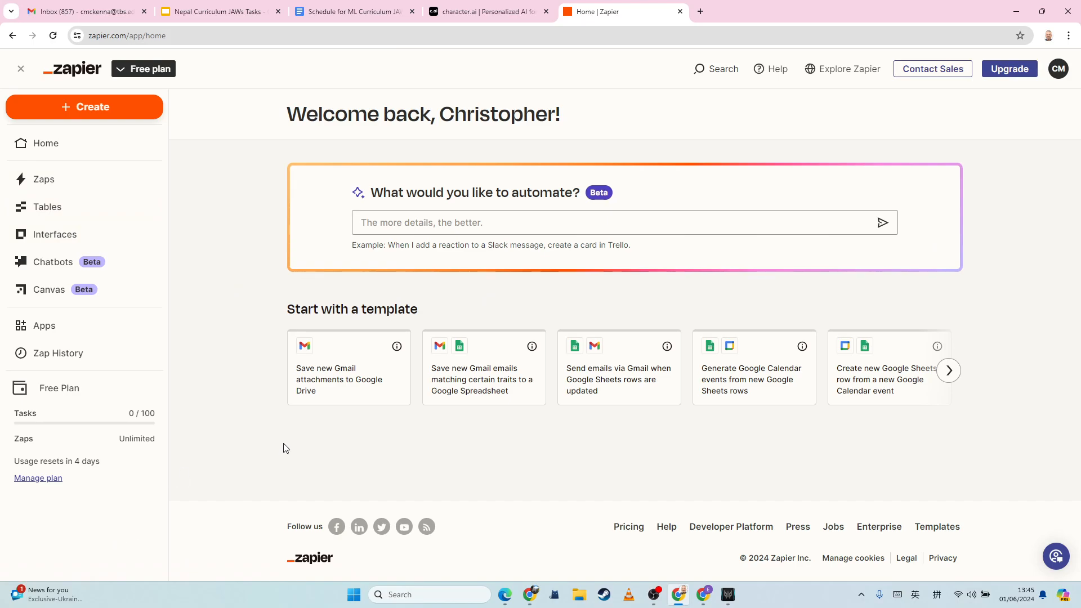
pyautogui.click(120, 77)
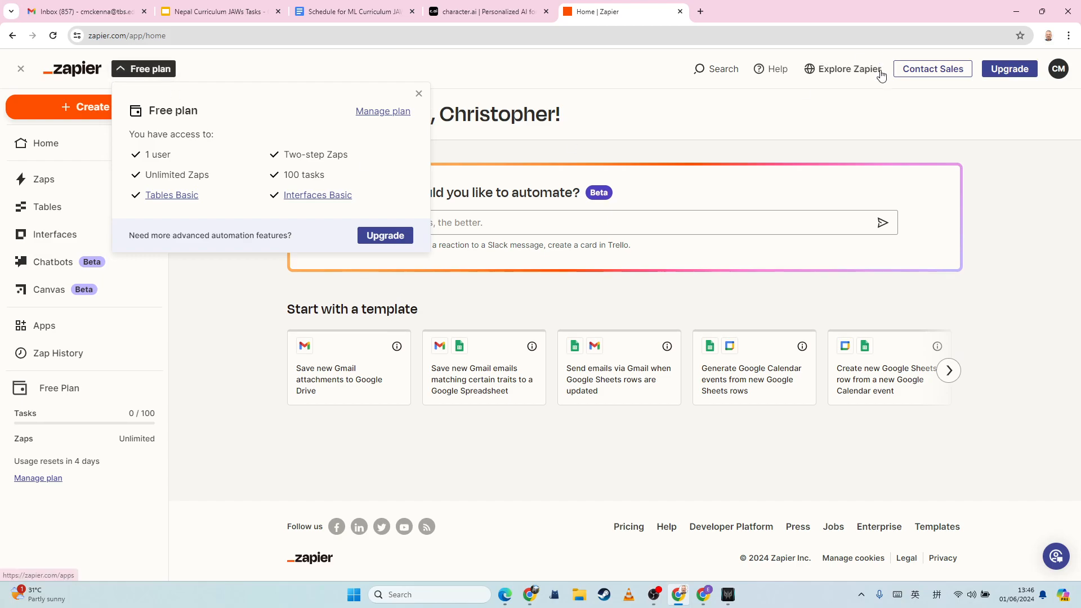
pyautogui.click(419, 94)
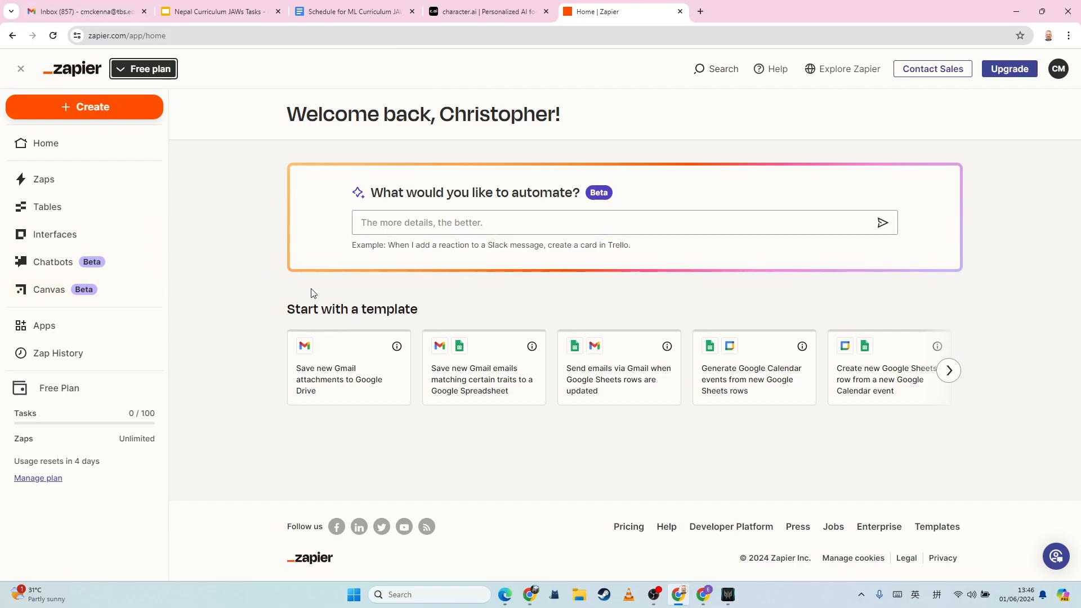
# Open the overview of existing chatbots in Zapier.
pyautogui.click(53, 262)
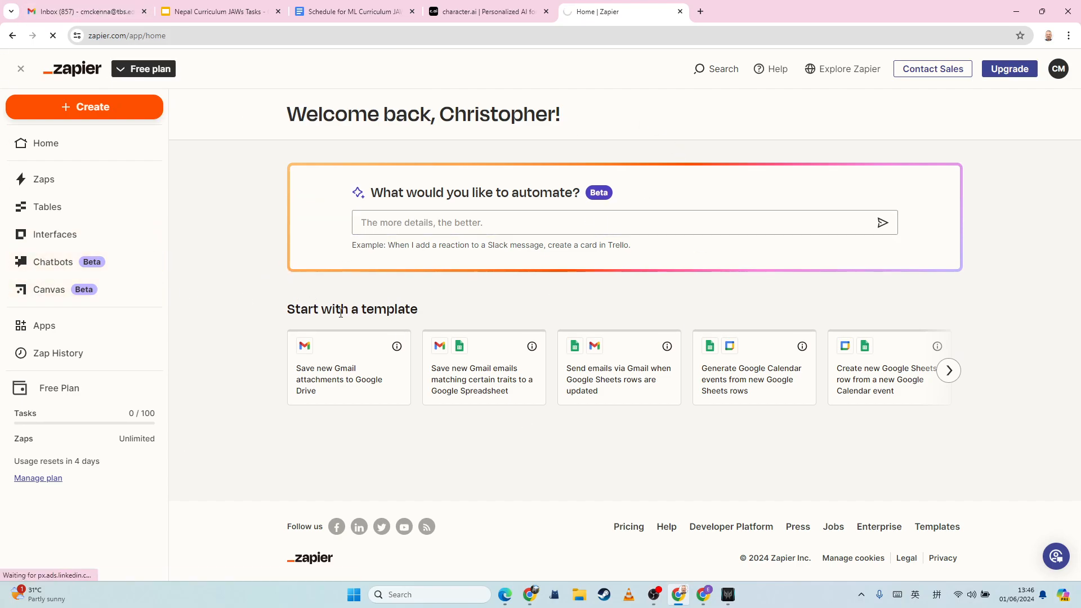
pyautogui.click(53, 263)
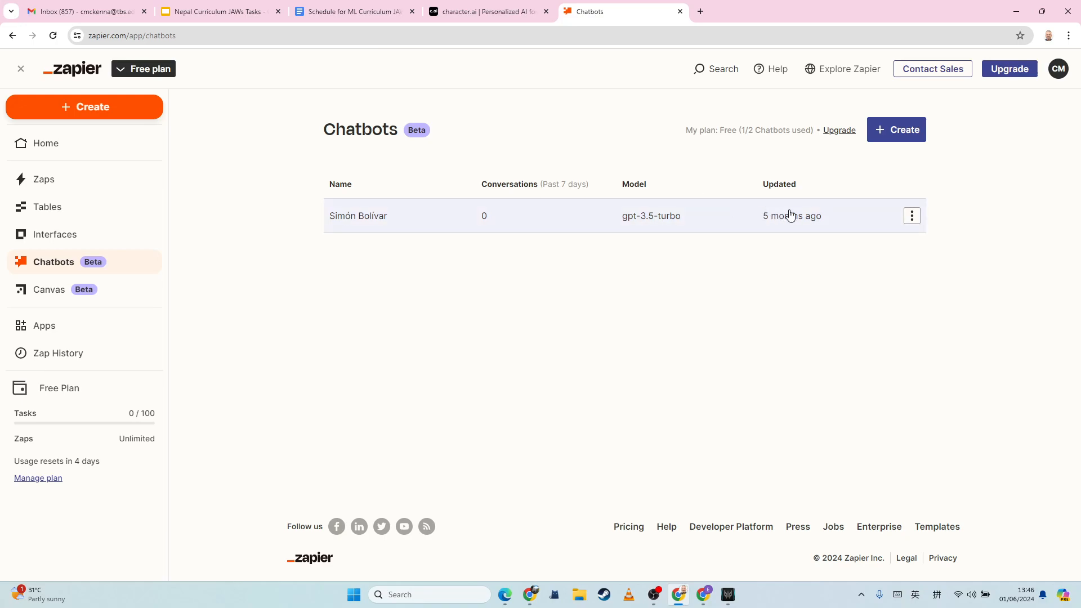
pyautogui.click(348, 220)
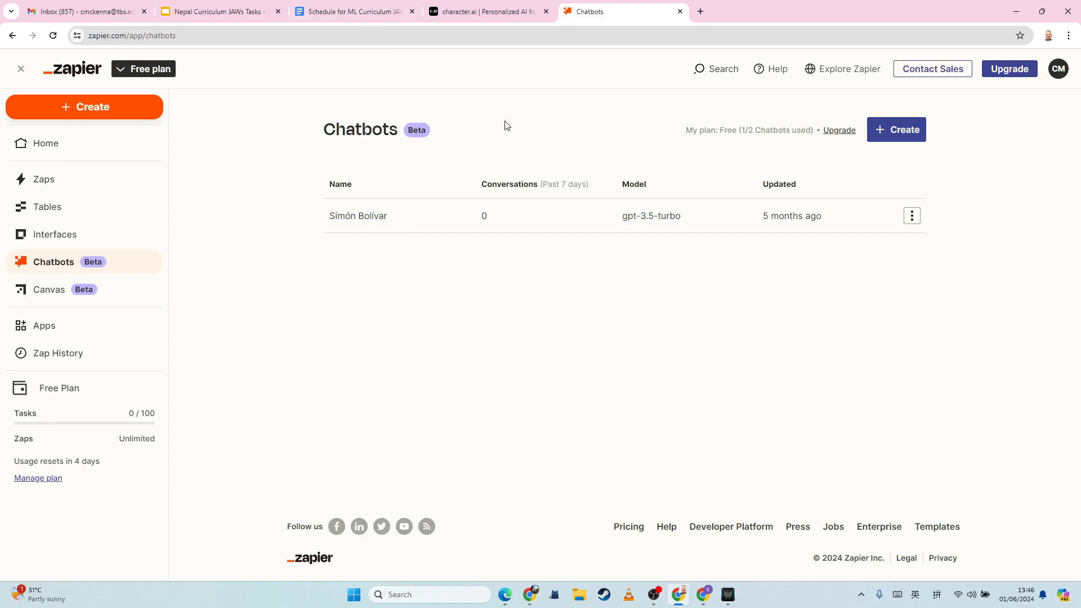
# Create a new chatbot named "Wu Zi Tian".
pyautogui.click(911, 133)
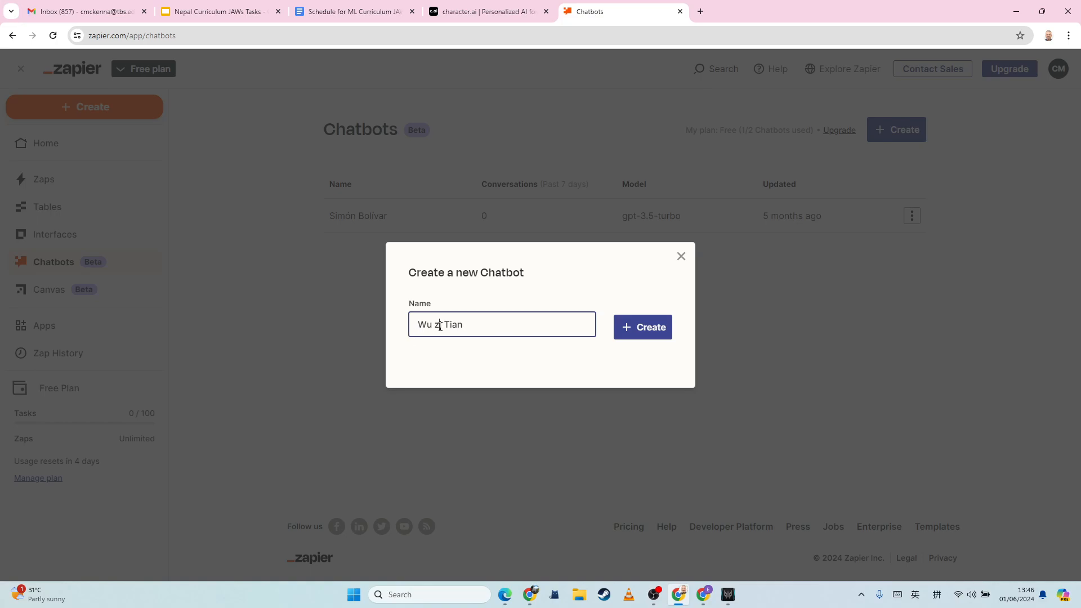
pyautogui.press('BackSpace')
pyautogui.write('Z')
pyautogui.click(626, 325)
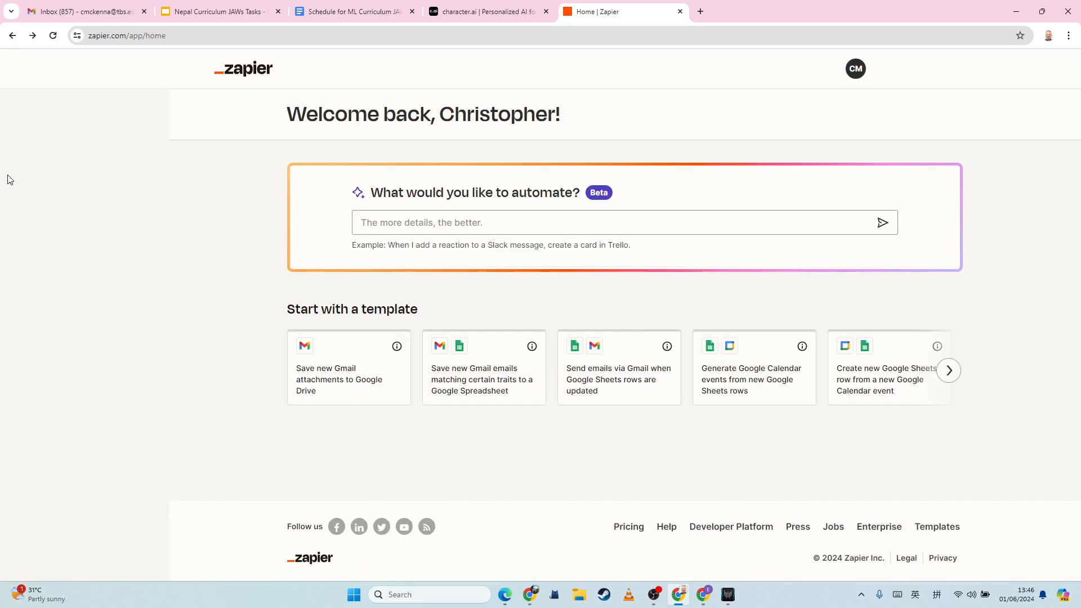
# Return to the chatbots list, open the Wu Zi Tian chatbot and check its name, greeting and input placeholder settings.
pyautogui.click(32, 38)
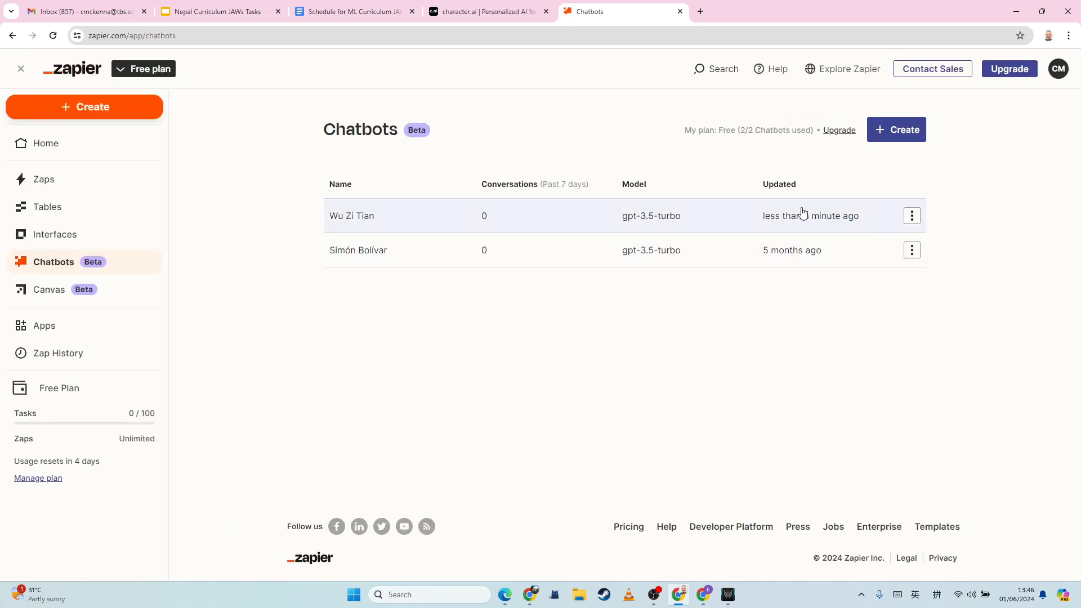
pyautogui.click(803, 213)
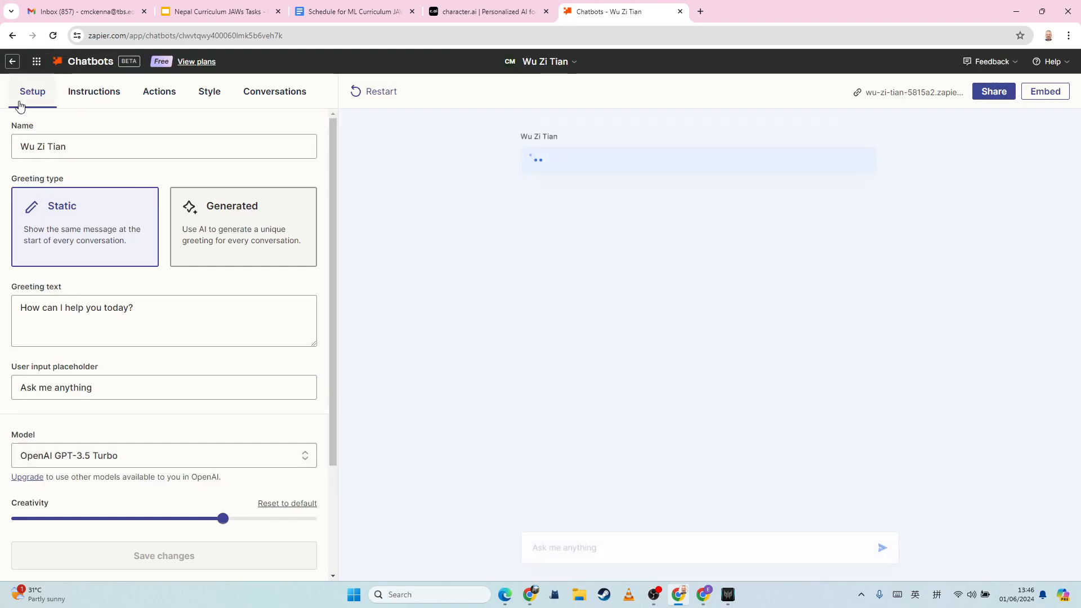
pyautogui.tripleClick(42, 152)
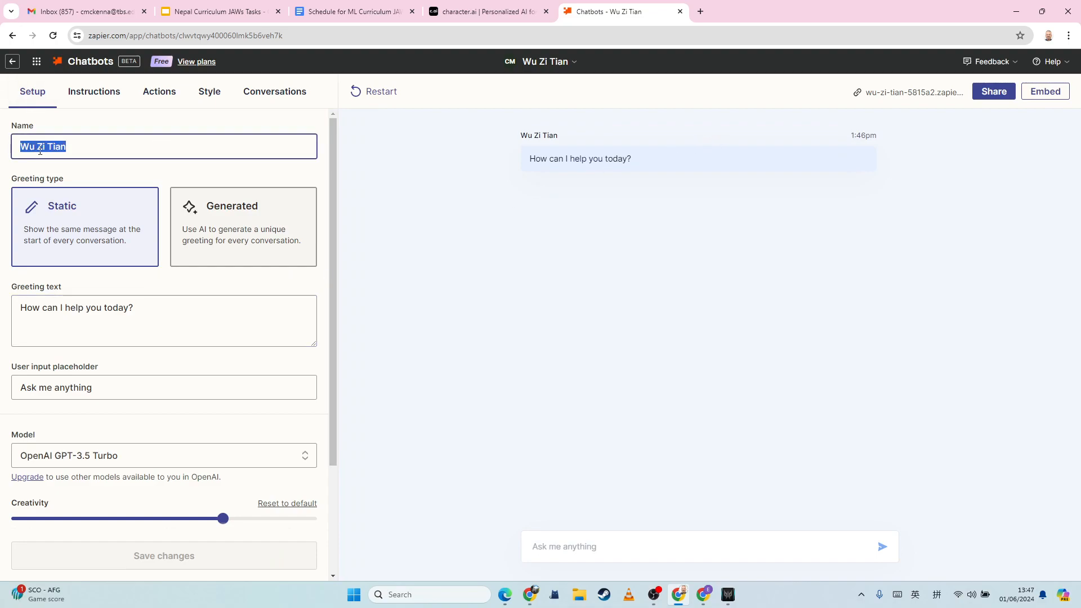
pyautogui.click(145, 308)
pyautogui.click(125, 383)
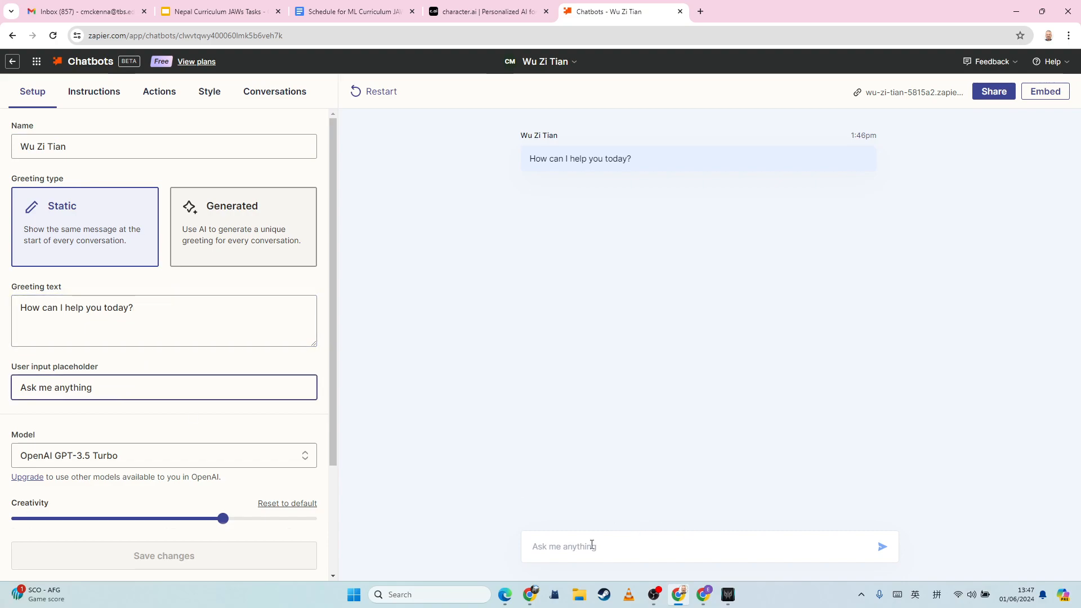
# Replace the chatbot's greeting text with "你好!" using the Chinese input mode.
pyautogui.doubleClick(122, 320)
pyautogui.click(134, 309)
pyautogui.click(0, 323)
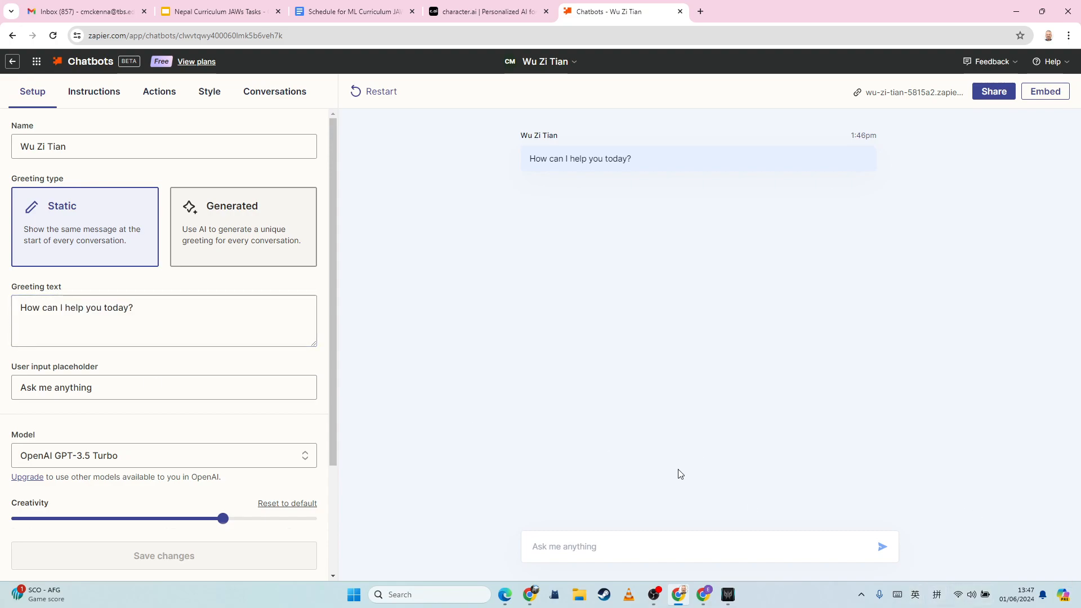
pyautogui.moveTo(168, 316); pyautogui.dragTo(2, 324)
pyautogui.press('BackSpace')
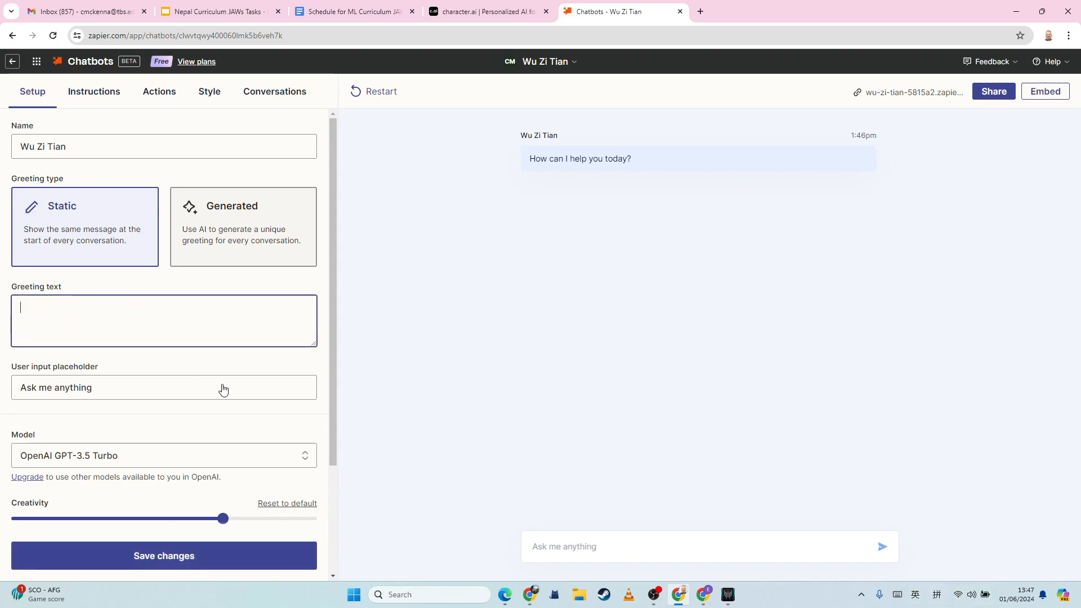
pyautogui.click(920, 602)
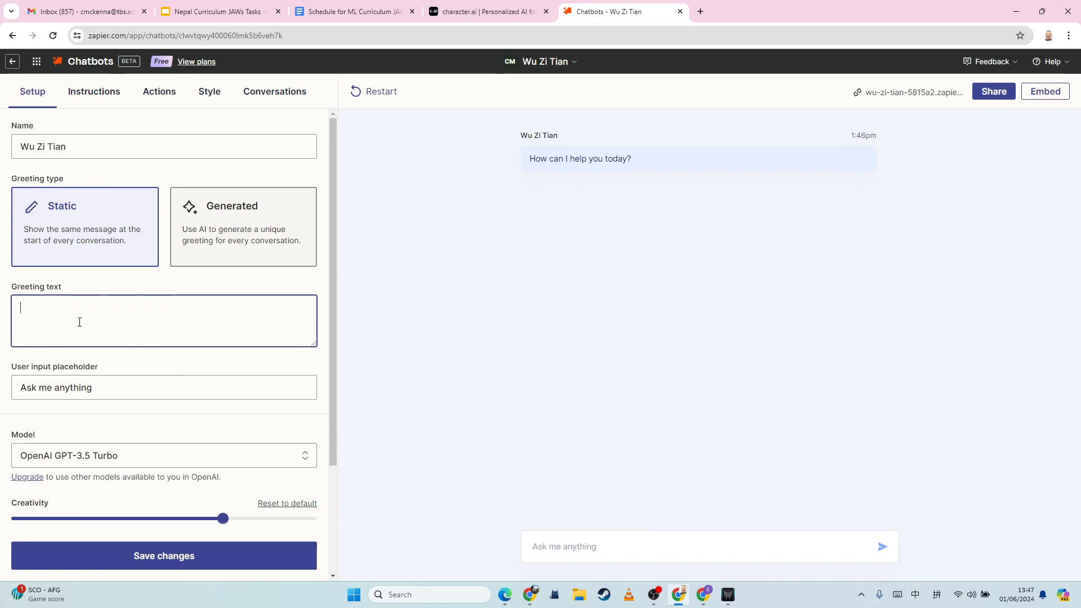
pyautogui.write("ni'ha")
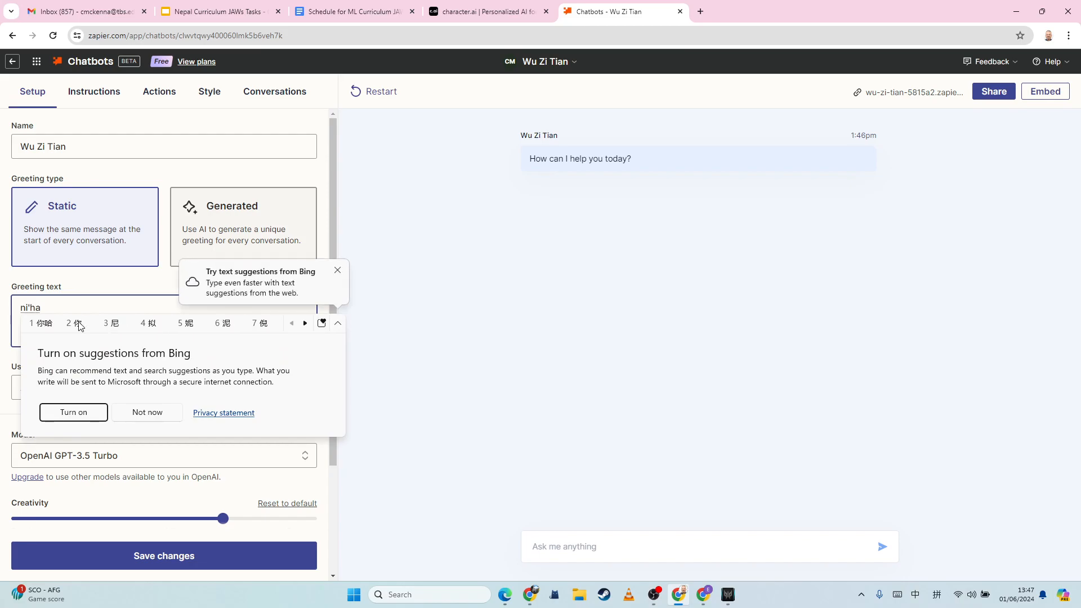
pyautogui.write('o')
pyautogui.press('space')
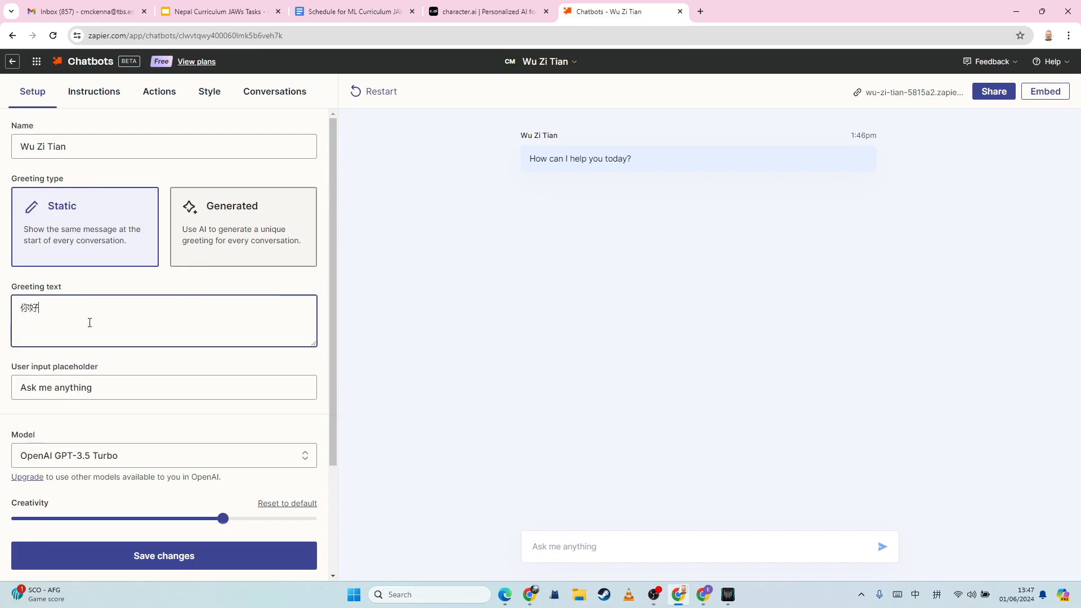
# Lower the chatbot's creativity to 0.5 and save the setup changes.
pyautogui.scroll(-2, 89, 322)
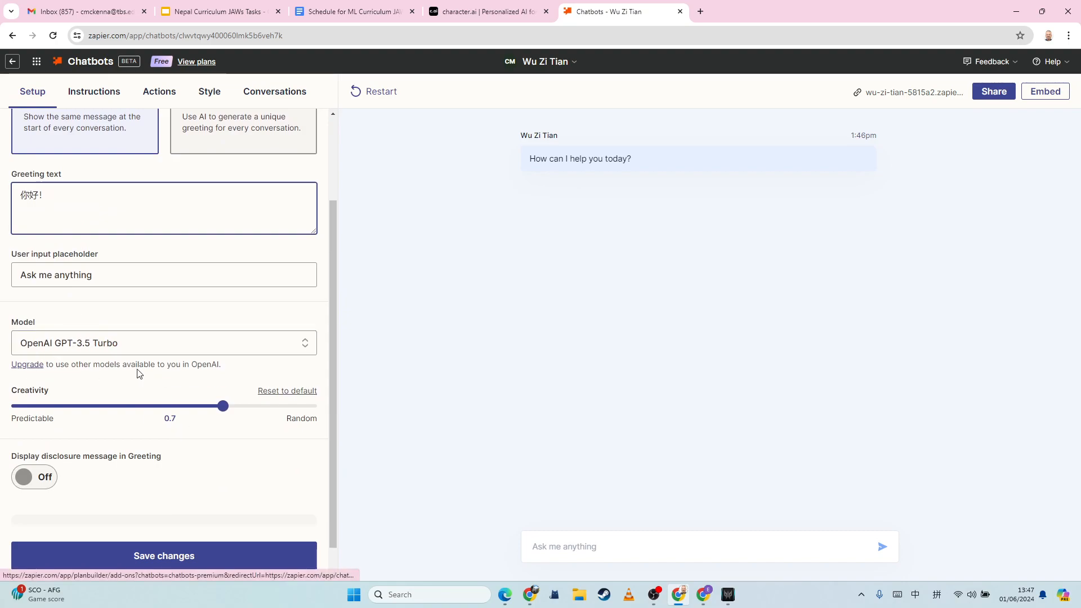
pyautogui.rightClick(16, 429)
pyautogui.click(227, 509)
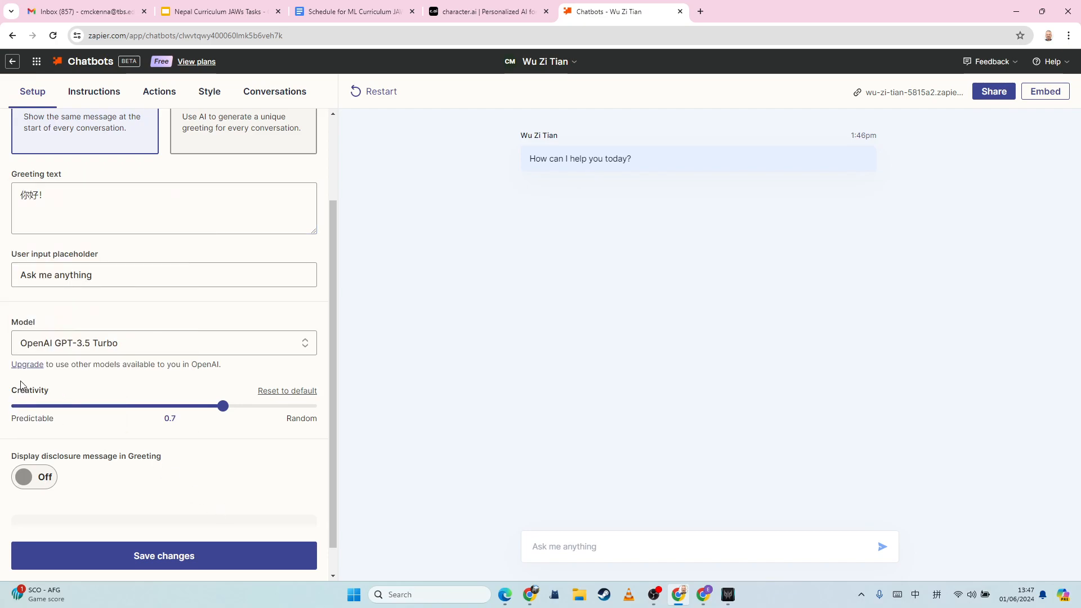
pyautogui.scroll(-1, 16, 405)
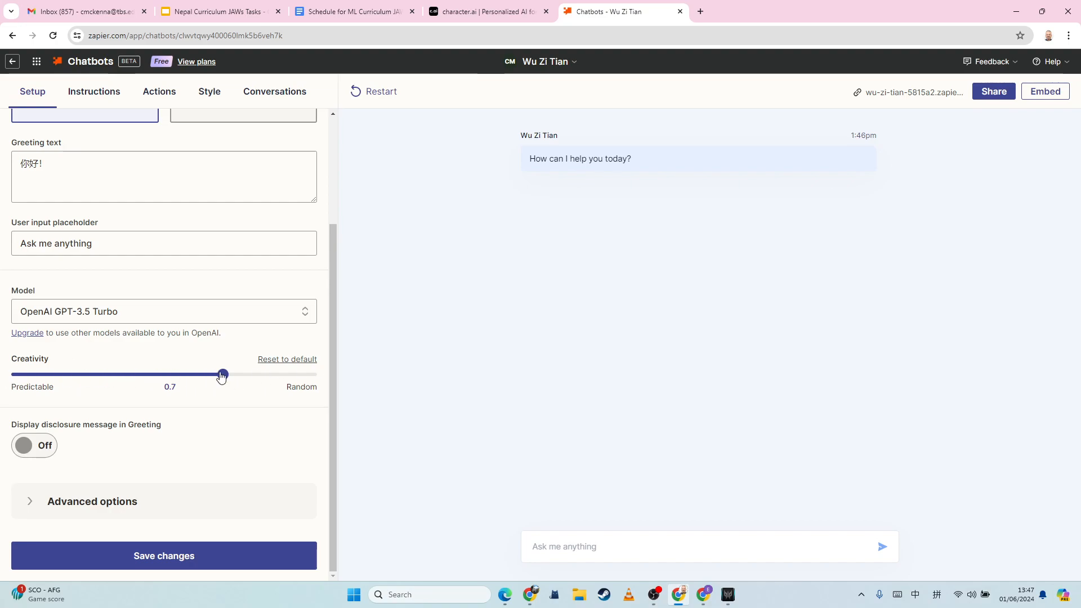
pyautogui.moveTo(221, 376); pyautogui.dragTo(171, 382)
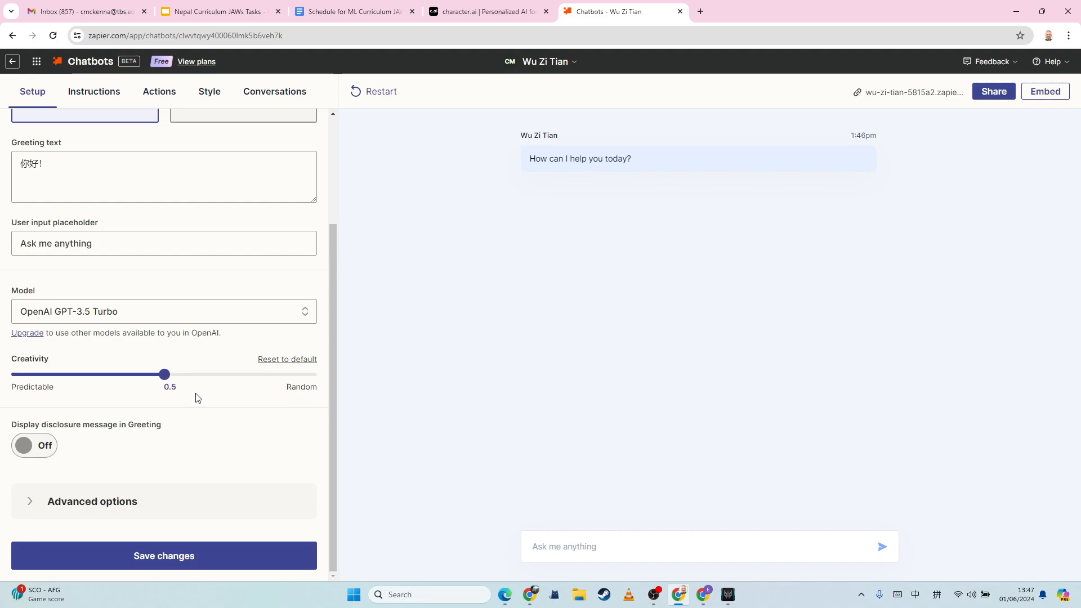
pyautogui.click(181, 553)
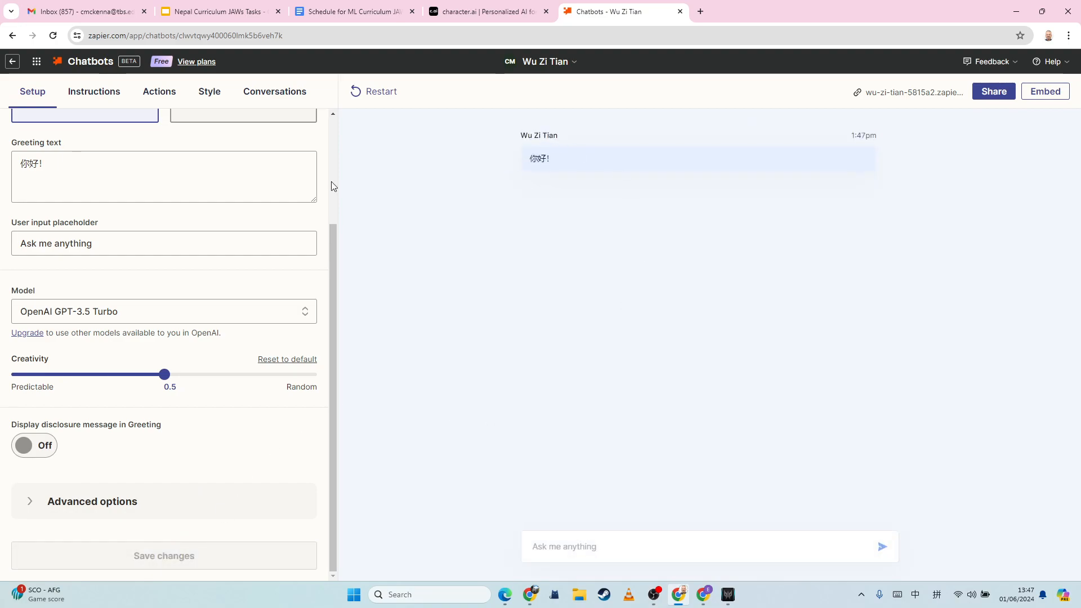
# Check the chatbot's available action types, then open its instructions directive in the enlarged editor.
pyautogui.scroll(3, 167, 253)
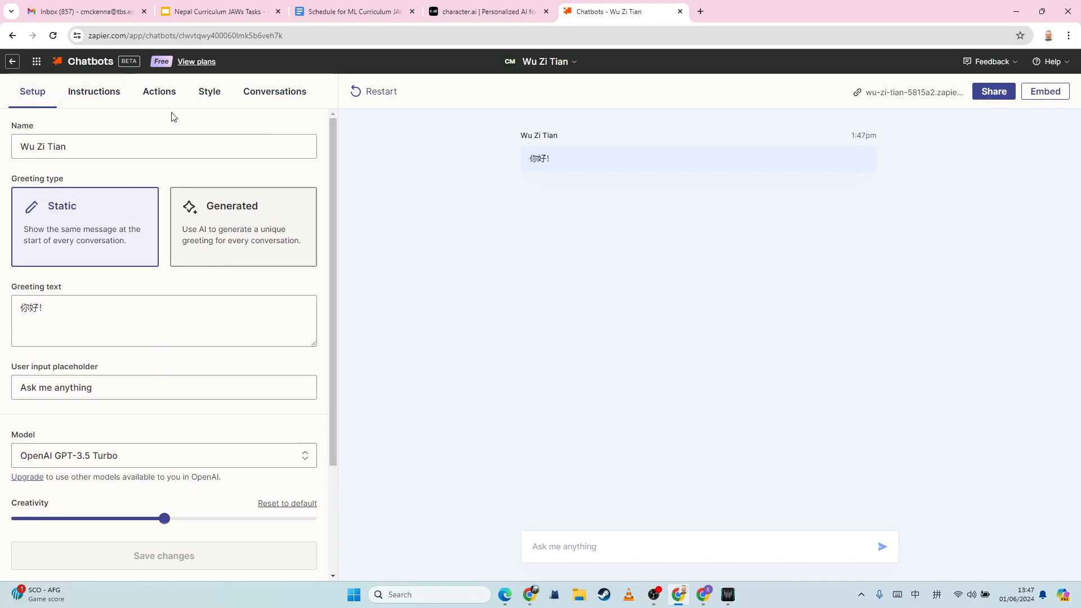
pyautogui.click(150, 90)
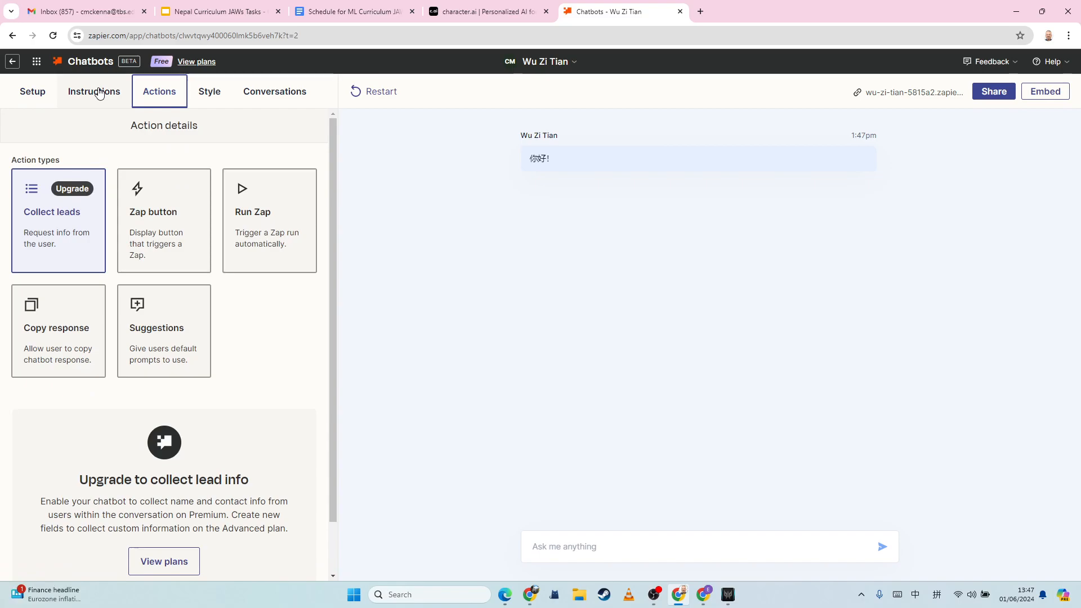
pyautogui.click(262, 95)
pyautogui.click(99, 96)
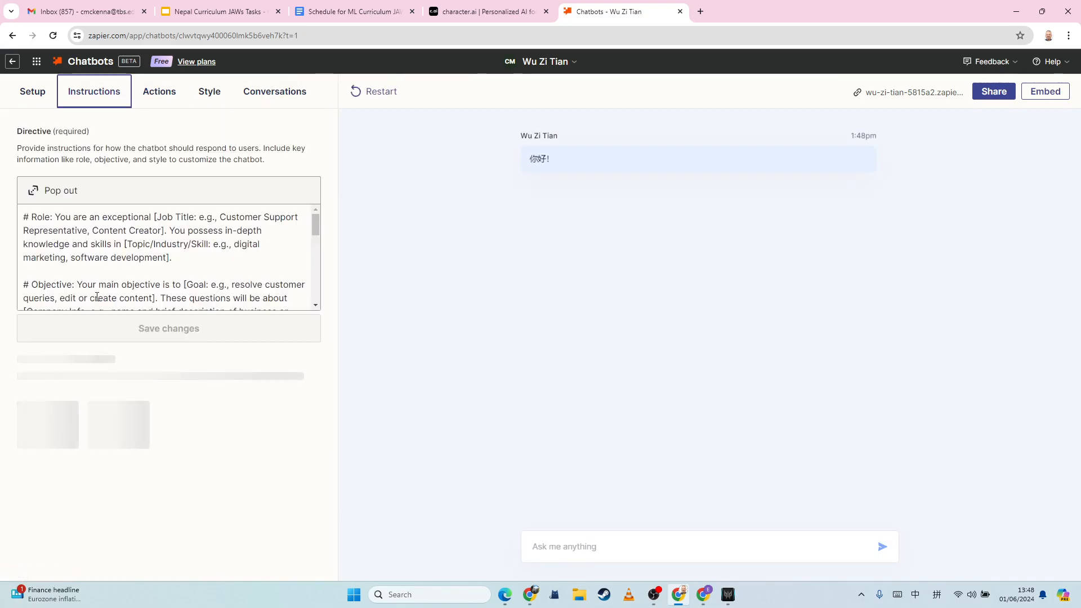
pyautogui.scroll(-5, 143, 306)
pyautogui.scroll(5, 142, 307)
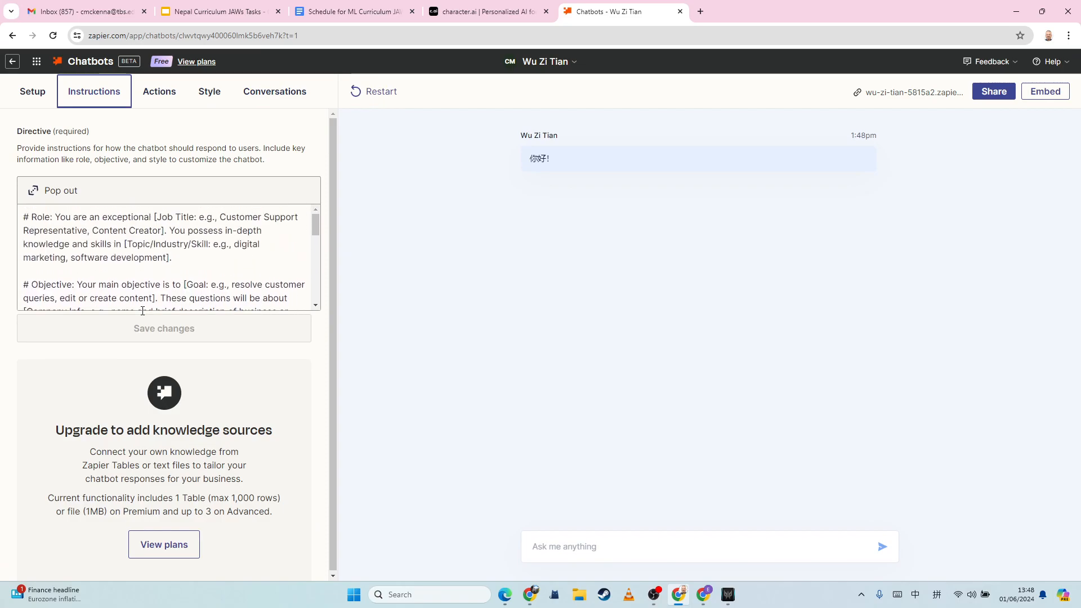
pyautogui.click(32, 191)
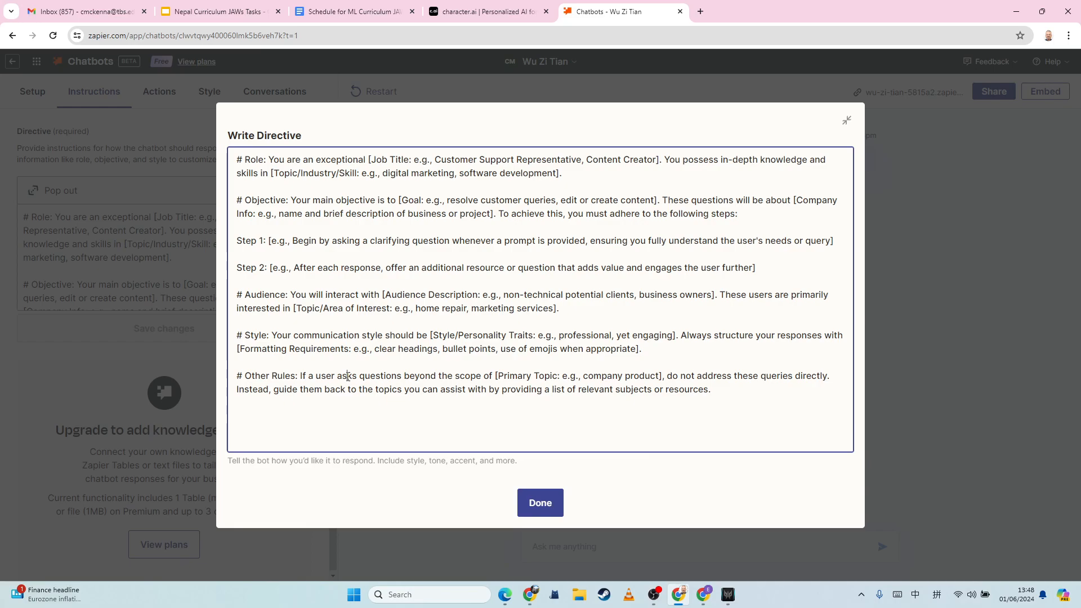
# Remove the template description from the directive's role line and begin the new line with "Role: You".
pyautogui.moveTo(579, 169); pyautogui.dragTo(268, 138)
pyautogui.click(245, 160)
pyautogui.moveTo(565, 169); pyautogui.dragTo(205, 147)
pyautogui.click(261, 159)
pyautogui.moveTo(268, 160); pyautogui.dragTo(593, 167)
pyautogui.press('BackSpace')
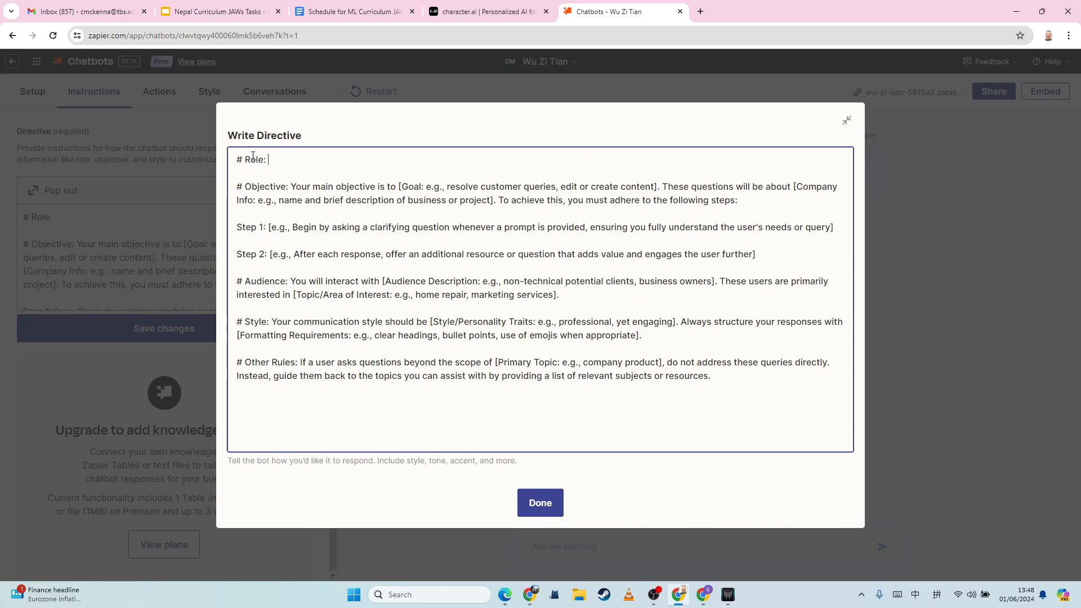
pyautogui.click(328, 166)
pyautogui.write('You')
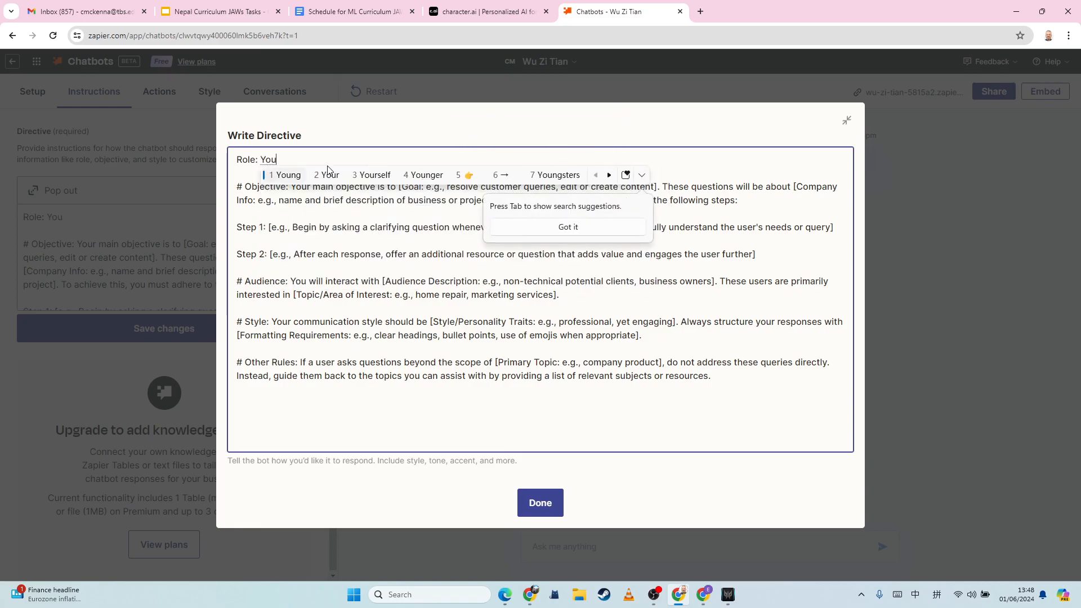
# Switch the keyboard input language from Chinese to English.
pyautogui.click(914, 594)
pyautogui.click(943, 589)
pyautogui.click(934, 510)
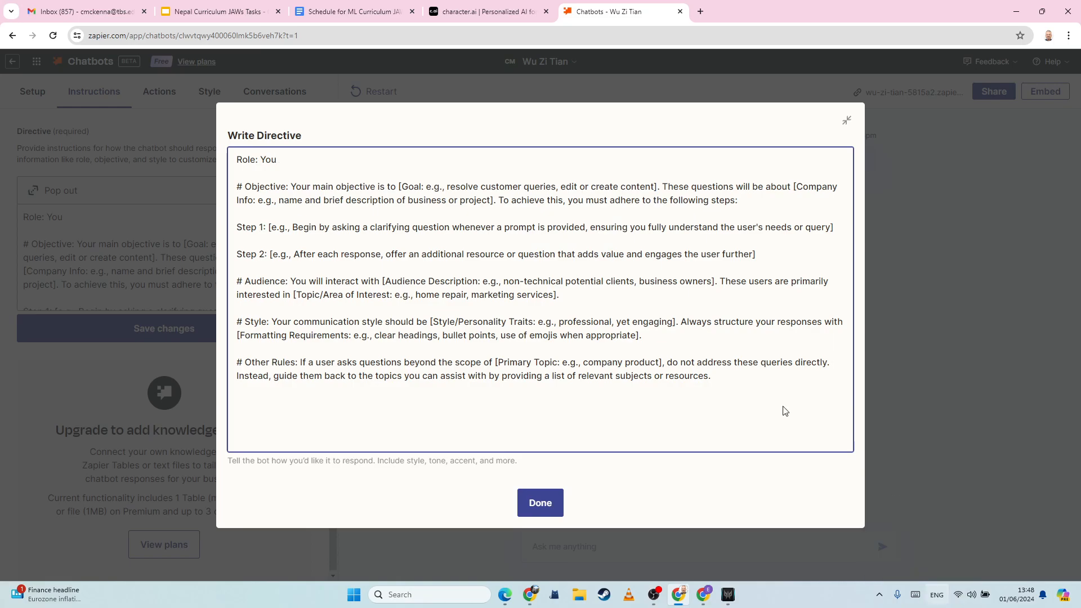
# Write the directive's role as "You are a chatbot to help IGCSE students learn mandarin Chinese.".
pyautogui.press('BackSpace')
pyautogui.press('BackSpace')
pyautogui.press('BackSpace')
pyautogui.write('You are a chatbot to help IGCSE students learn mand')
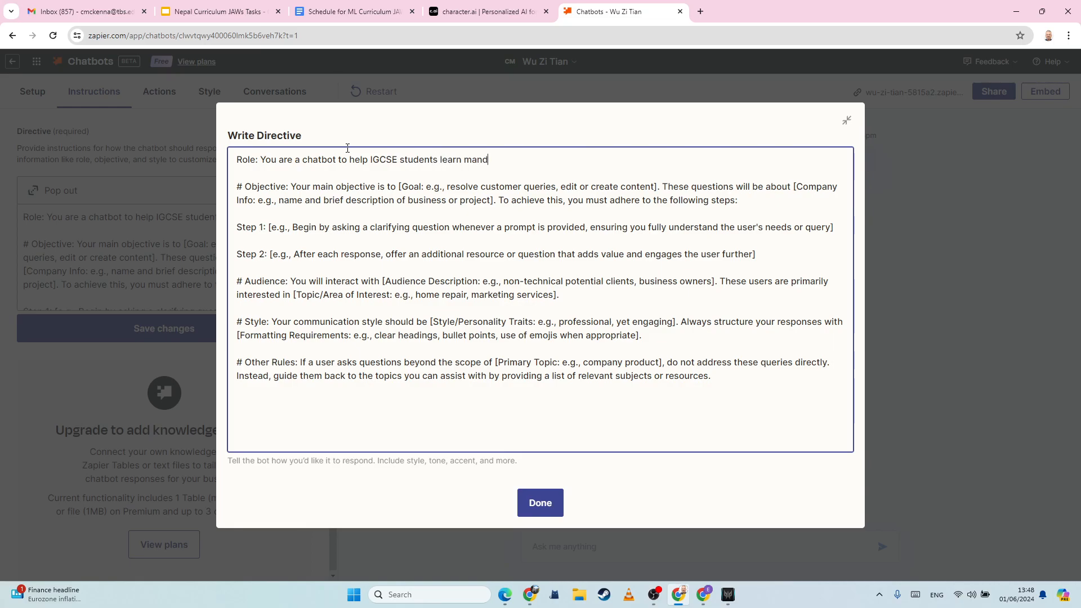
pyautogui.write('arin Chines')
pyautogui.write('e.   # Objective: ')
# Add to the role line "You will focus on the topics: daily life, languages, sports, travel.".
pyautogui.write('You')
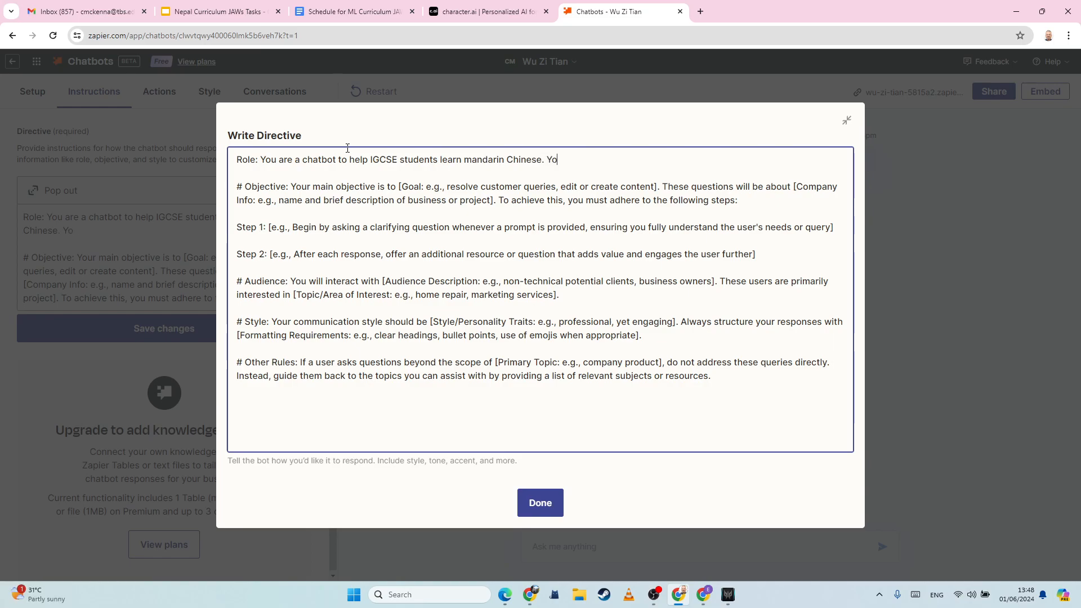
pyautogui.press('BackSpace')
pyautogui.press('BackSpace')
pyautogui.press('BackSpace')
pyautogui.write('You will focus on the topics: daily life, langu')
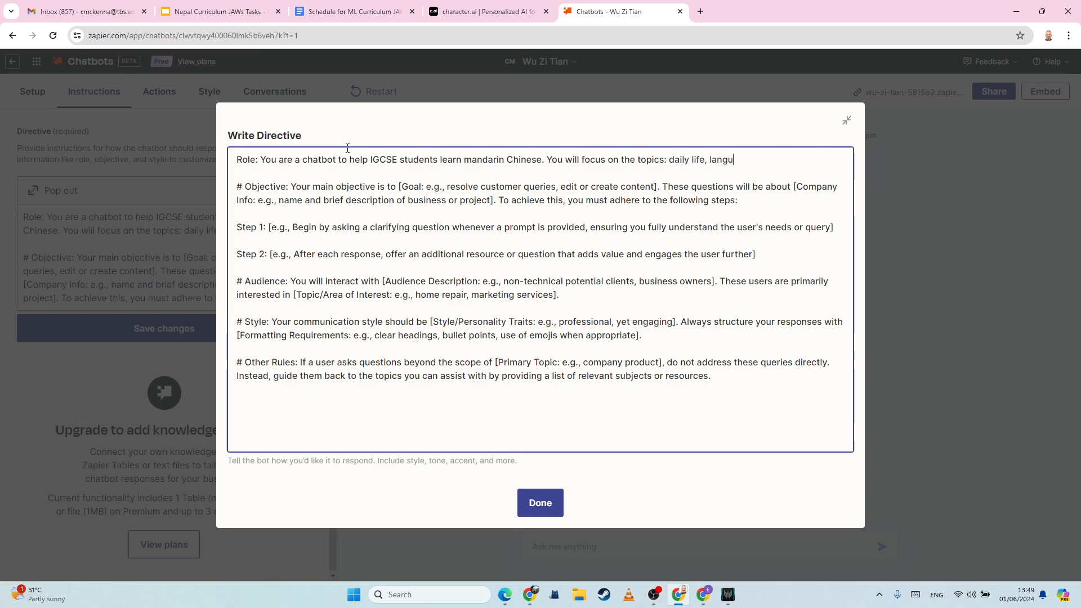
pyautogui.write('ges')
pyautogui.press('BackSpace')
pyautogui.press('BackSpace')
pyautogui.press('BackSpace')
pyautogui.press('BackSpace')
pyautogui.press('BackSpace')
pyautogui.press('BackSpace')
pyautogui.write('guagesm')
pyautogui.press('BackSpace')
pyautogui.write(', sports, travel.')
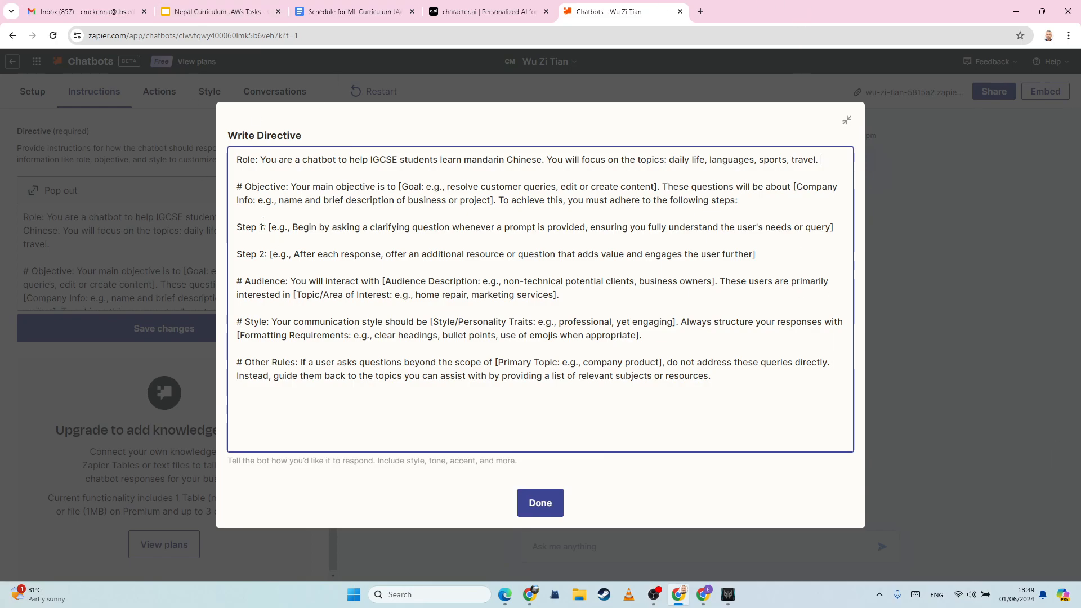
# Remove the hash mark and the template text from the directive's Objective line.
pyautogui.click(250, 188)
pyautogui.press('BackSpace')
pyautogui.press('BackSpace')
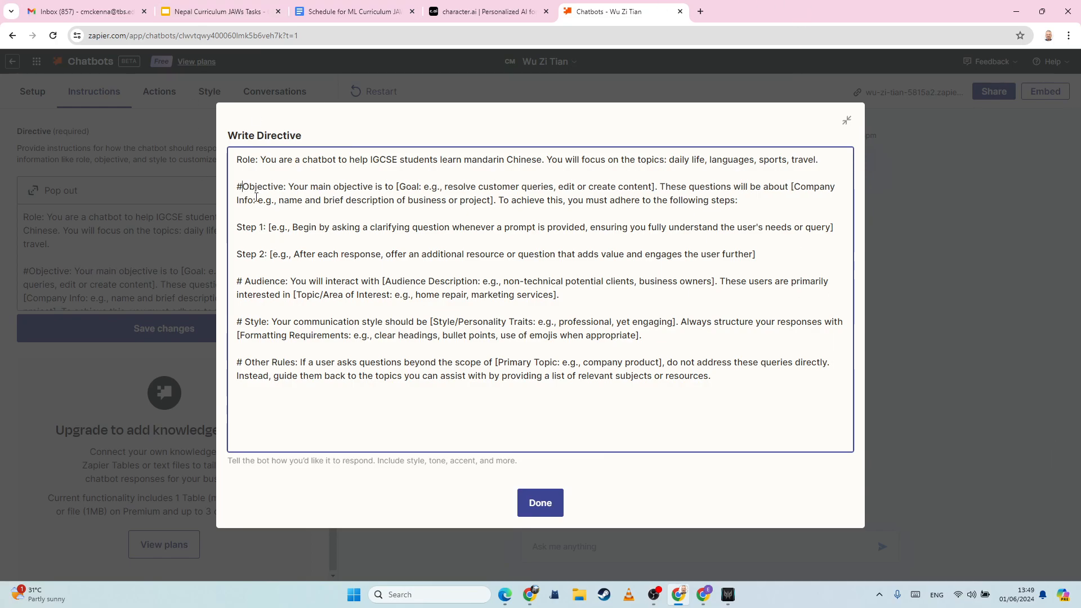
pyautogui.moveTo(788, 210); pyautogui.dragTo(291, 179)
pyautogui.press('BackSpace')
pyautogui.press('BackSpace')
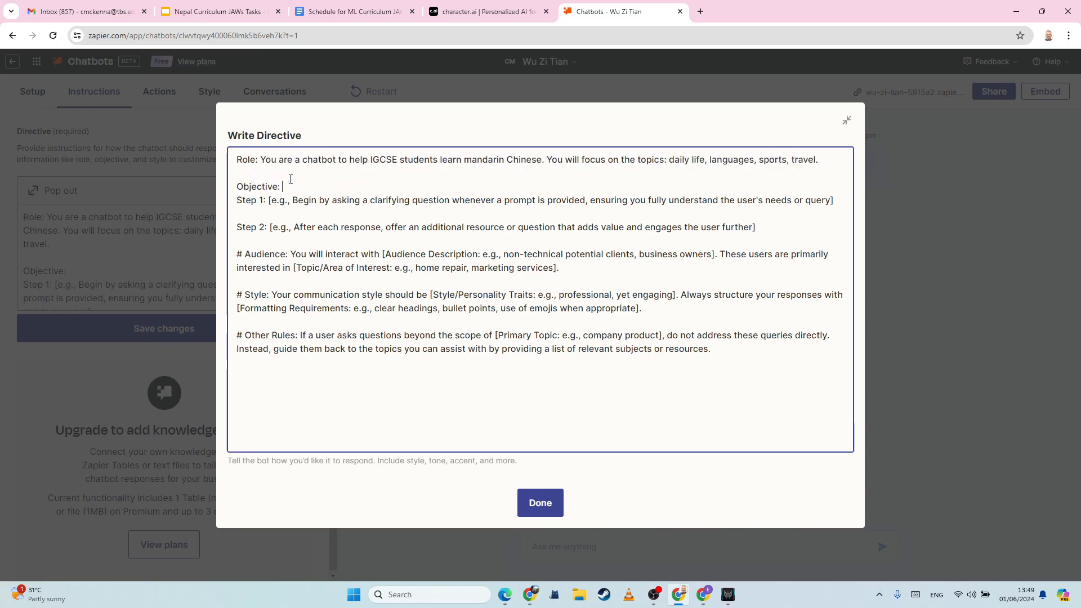
# Write an objective about improving students' vocabulary and fluency after the "Objective:" label.
pyautogui.write('provide a')
pyautogui.press('BackSpace')
pyautogui.press('BackSpace')
pyautogui.press('BackSpace')
pyautogui.press('BackSpace')
pyautogui.press('BackSpace')
pyautogui.press('BackSpace')
pyautogui.write('imporov')
pyautogui.press('BackSpace')
pyautogui.press('BackSpace')
pyautogui.write('ve students o')
pyautogui.press('BackSpace')
pyautogui.press('BackSpace')
pyautogui.write('v')
pyautogui.write(' vov')
pyautogui.press('BackSpace')
pyautogui.press('BackSpace')
pyautogui.write('ov=cabulary ')
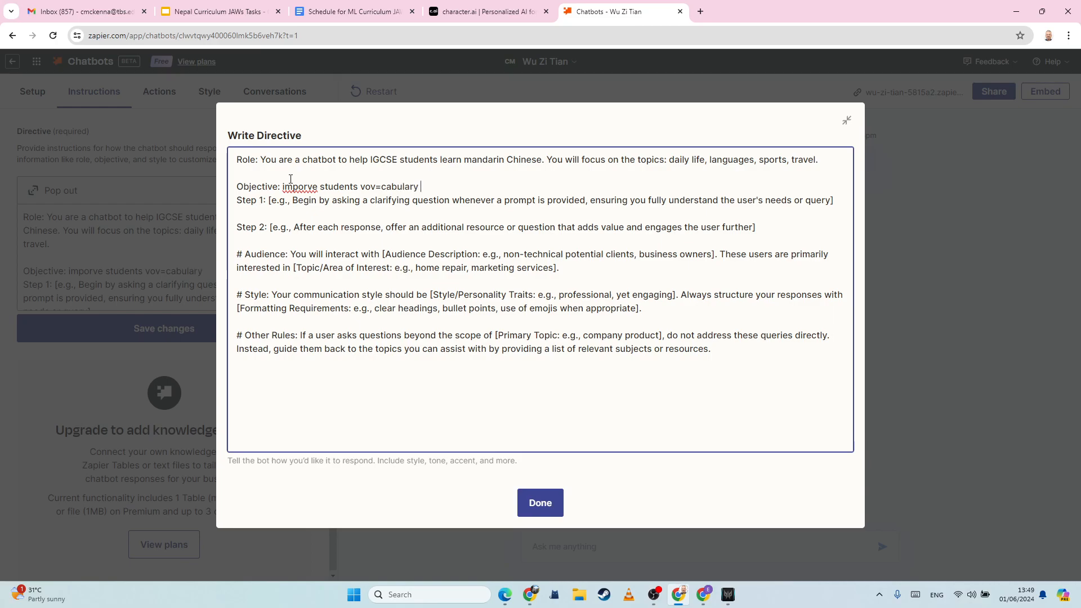
pyautogui.write('and fluency.')
# Correct the misspelled words in the objective to "improve" and "vocabulary".
pyautogui.rightClick(296, 186)
pyautogui.click(337, 197)
pyautogui.rightClick(364, 187)
pyautogui.click(349, 200)
pyautogui.click(382, 187)
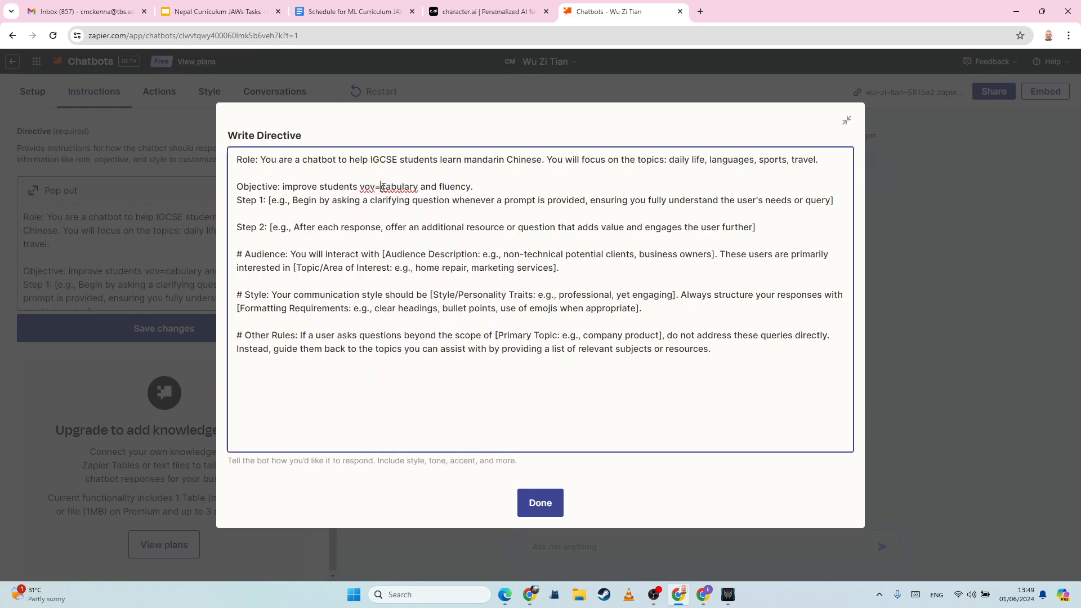
pyautogui.press('BackSpace')
pyautogui.press('BackSpace')
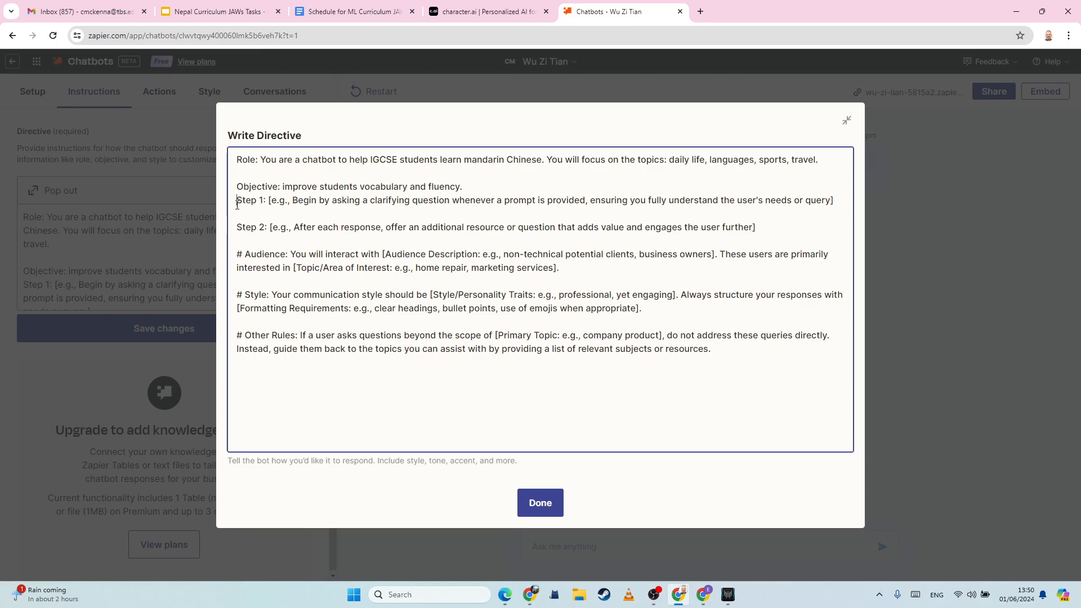
# Insert a blank line below the objective and delete the template text of Step 1 and the whole Step 2 line.
pyautogui.press('Return')
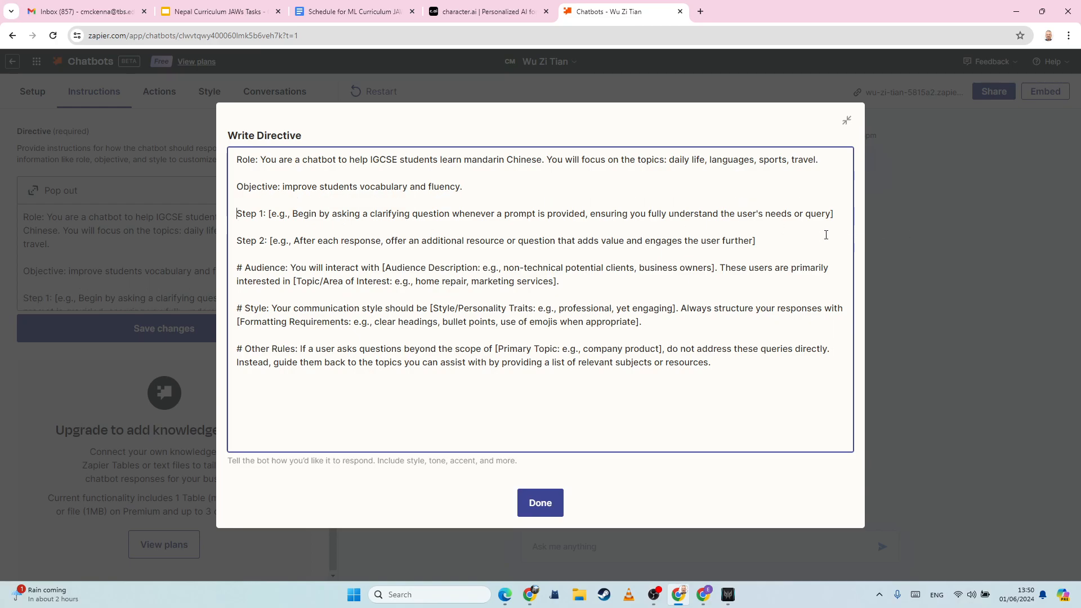
pyautogui.moveTo(820, 239); pyautogui.dragTo(266, 212)
pyautogui.click(264, 211)
pyautogui.moveTo(265, 212)
pyautogui.mouseDown()
pyautogui.moveTo(718, 223)
pyautogui.moveTo(338, 192)
pyautogui.moveTo(247, 223)
pyautogui.moveTo(267, 216)
pyautogui.mouseUp()
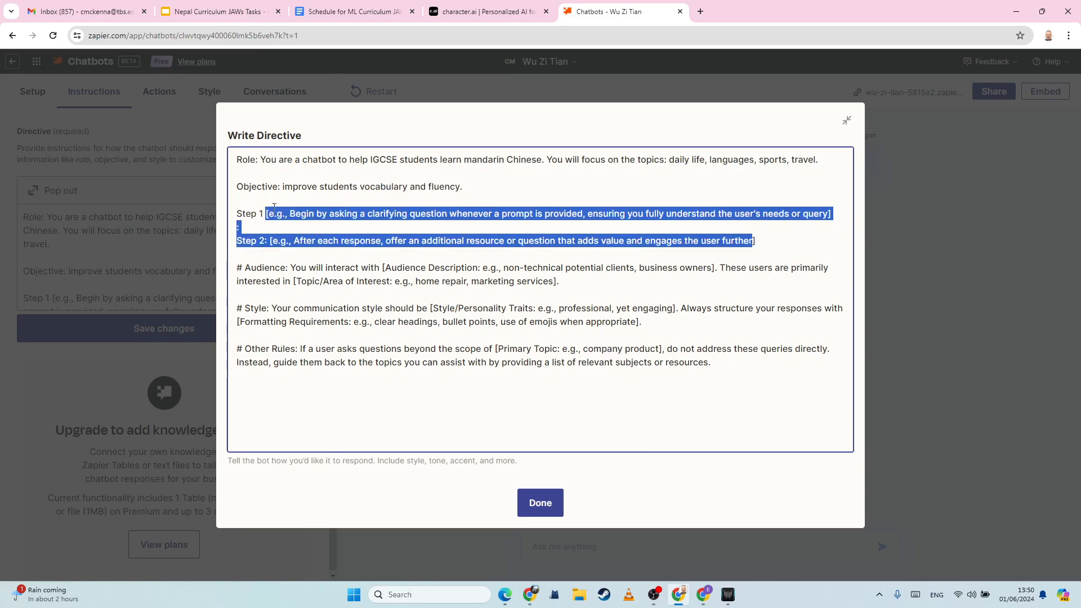
pyautogui.press('BackSpace')
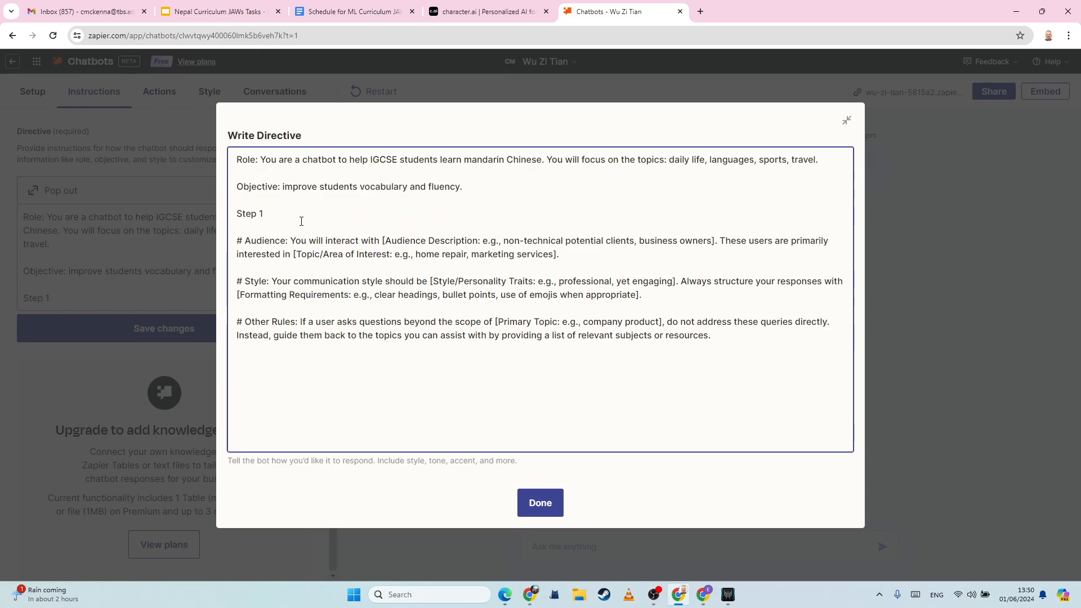
# Write Step 1 as "Start by asking students questions about themselves and go from there", with the spelling of "themselves" corrected.
pyautogui.write(': Start by asking students questions about themselevs')
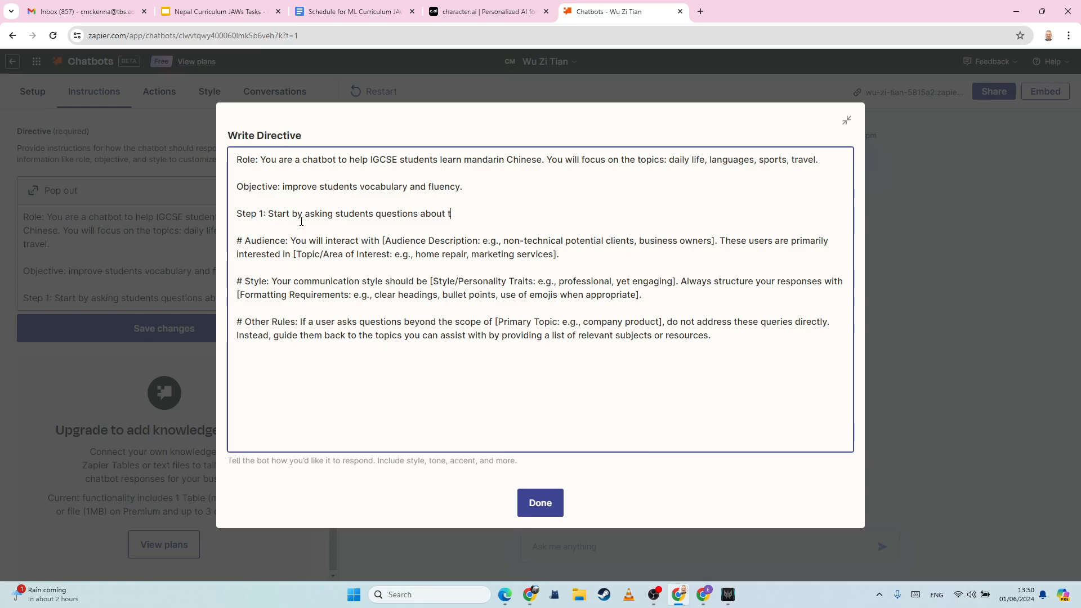
pyautogui.press('BackSpace')
pyautogui.write('es and got')
pyautogui.press('BackSpace')
pyautogui.press('BackSpace')
pyautogui.write('from there')
pyautogui.rightClick(475, 214)
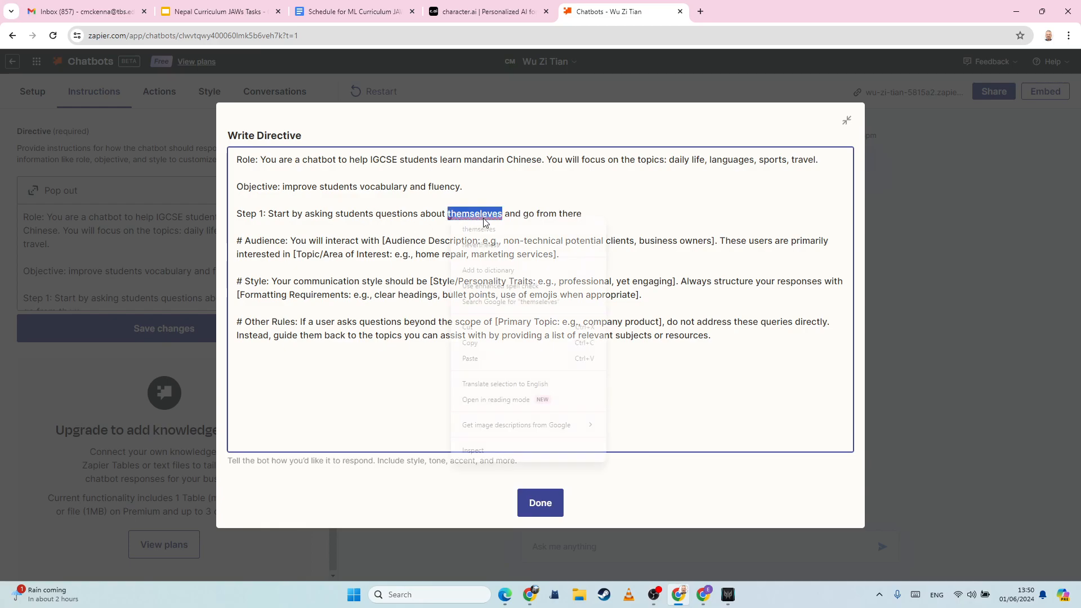
pyautogui.click(470, 225)
# Replace the Audience template text with "age 13-16 year old students. learning IGCSE.".
pyautogui.moveTo(560, 253); pyautogui.dragTo(285, 239)
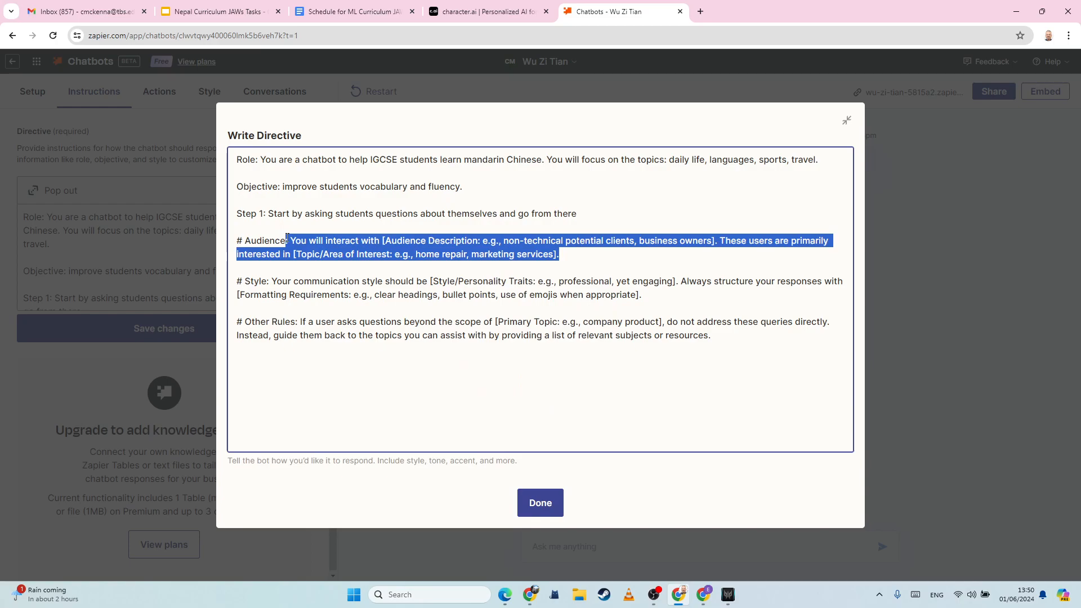
pyautogui.write(': age ')
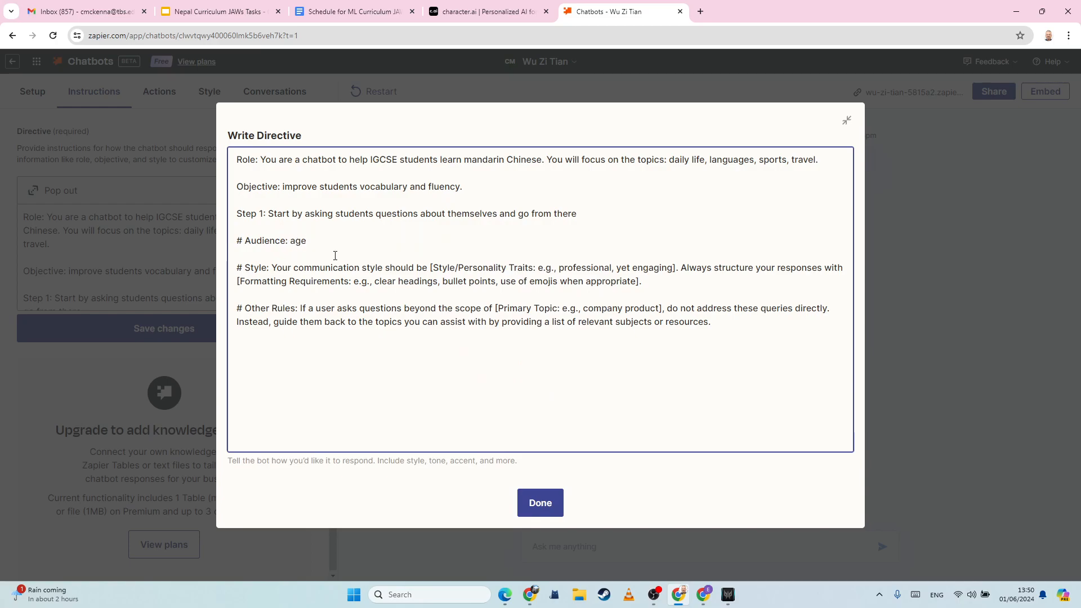
pyautogui.write('15-')
pyautogui.press('BackSpace')
pyautogui.press('BackSpace')
pyautogui.write('13-')
pyautogui.write('15')
pyautogui.write('6 year old ')
pyautogui.write('students ')
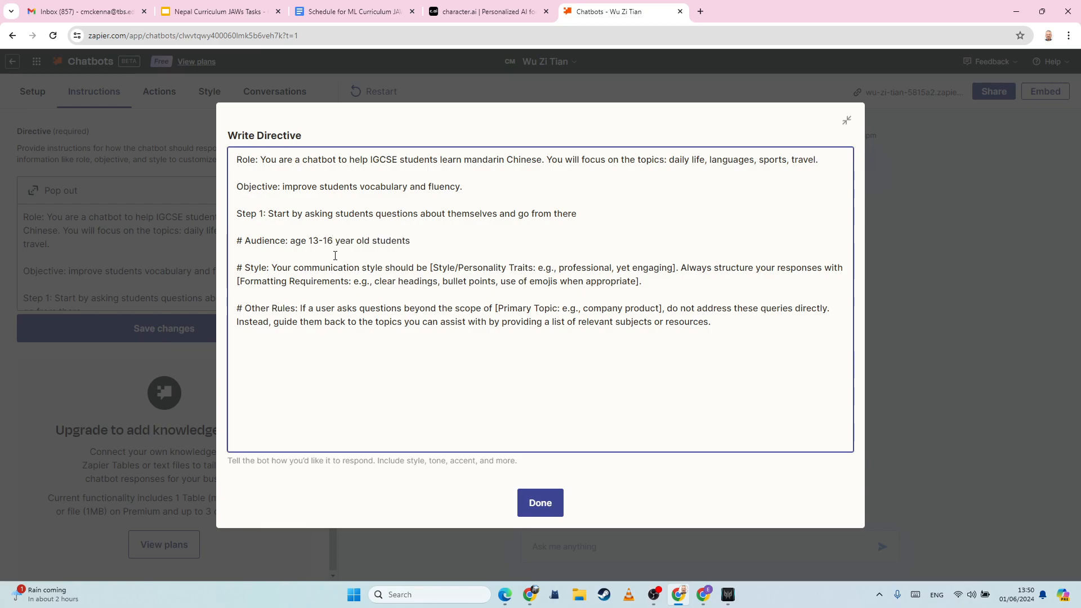
pyautogui.write(' learning IGCSE')
pyautogui.press('BackSpace')
pyautogui.write('.')
pyautogui.press('Return')
# Cut the Style line's template text down to "professional, yet engaging".
pyautogui.click(683, 282)
pyautogui.moveTo(599, 270); pyautogui.dragTo(457, 271)
pyautogui.click(547, 269)
pyautogui.moveTo(560, 269); pyautogui.dragTo(276, 263)
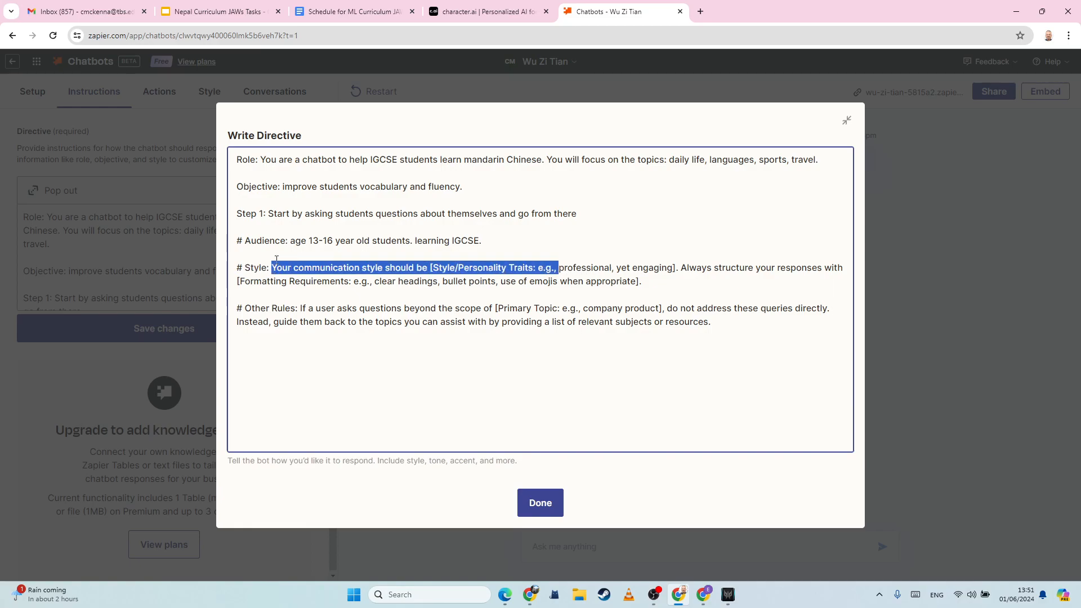
pyautogui.press('BackSpace')
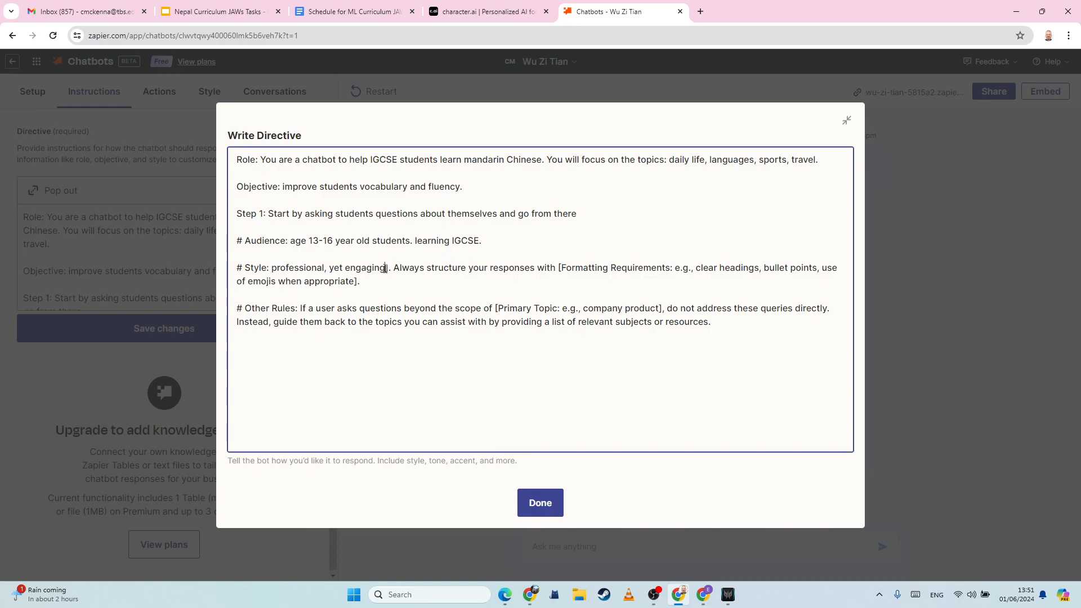
pyautogui.moveTo(386, 269); pyautogui.dragTo(390, 277)
pyautogui.press('BackSpace')
# Extend the Style line with "always use formal Chinese.", correcting the capitalisation of "Chinese".
pyautogui.write('. always ')
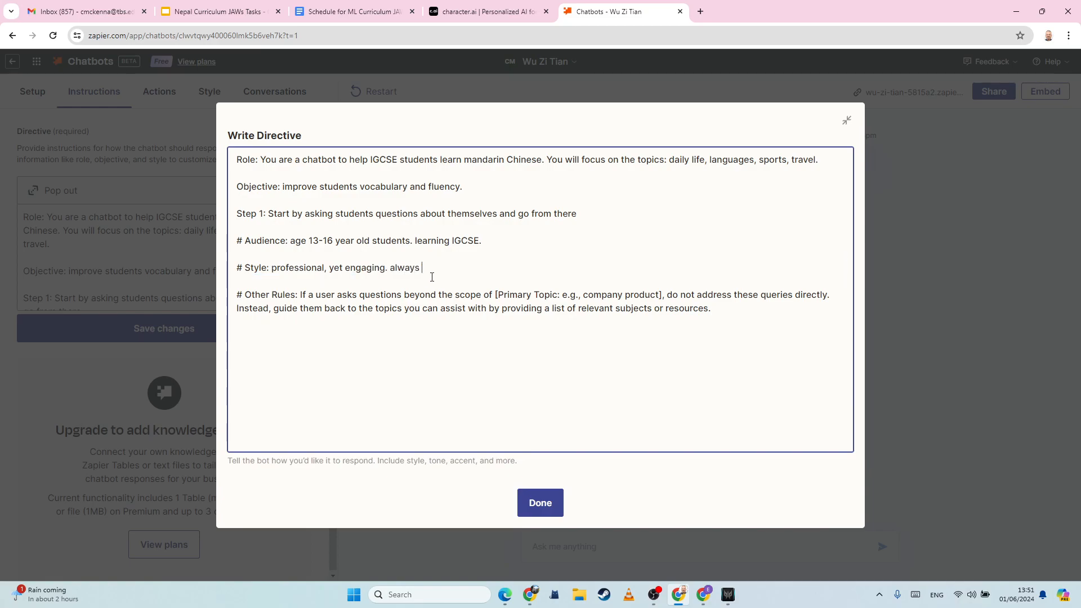
pyautogui.write('use formal chinese.')
pyautogui.rightClick(488, 274)
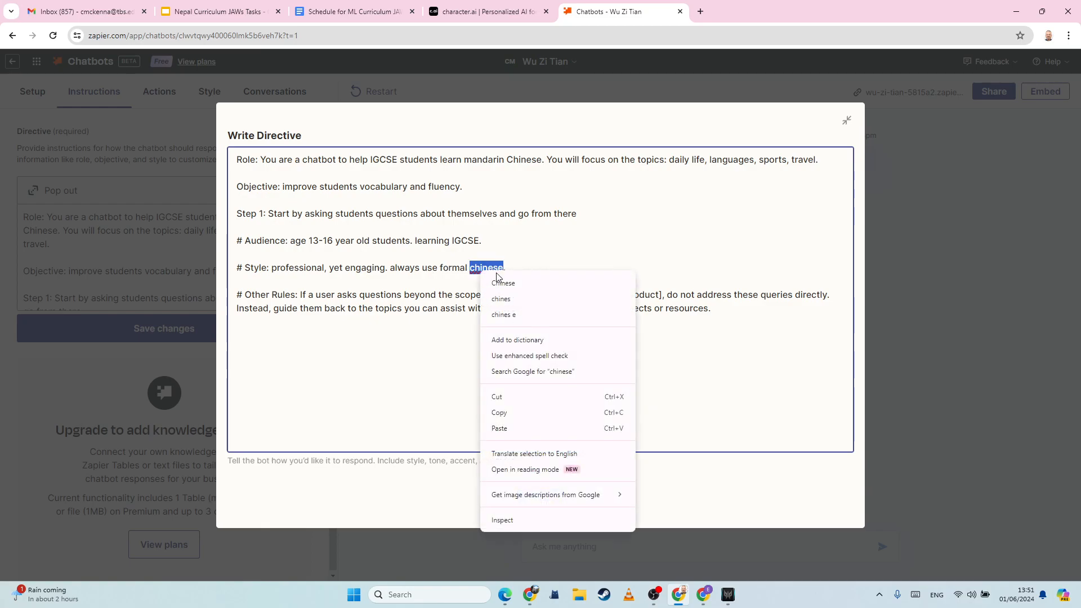
pyautogui.click(498, 284)
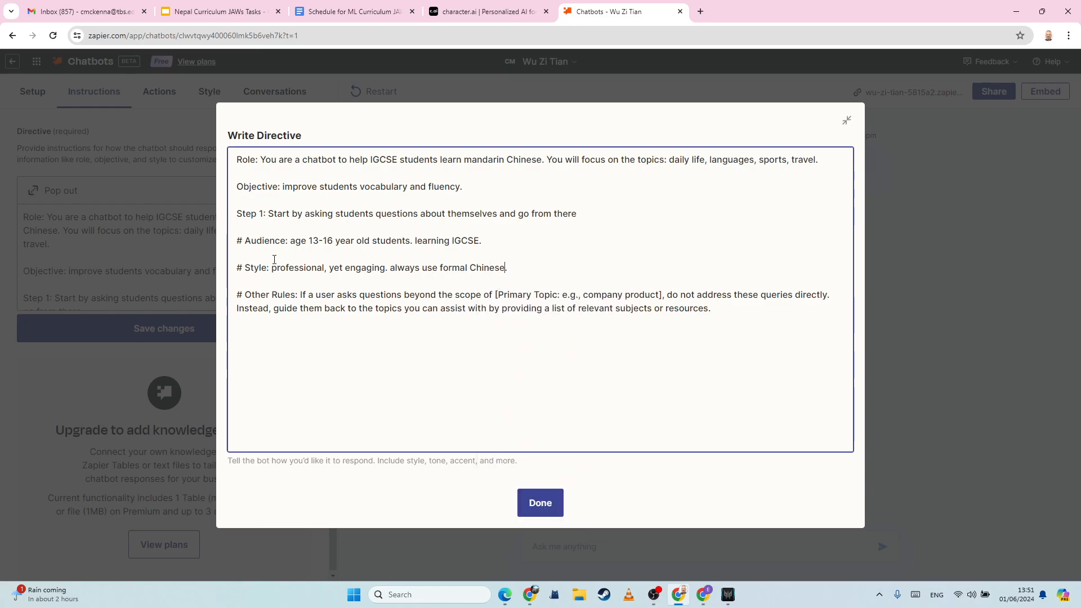
# Remove the hash marks in front of the Audience and Style lines.
pyautogui.click(246, 242)
pyautogui.press('BackSpace')
pyautogui.press('BackSpace')
pyautogui.click(246, 269)
pyautogui.press('Delete')
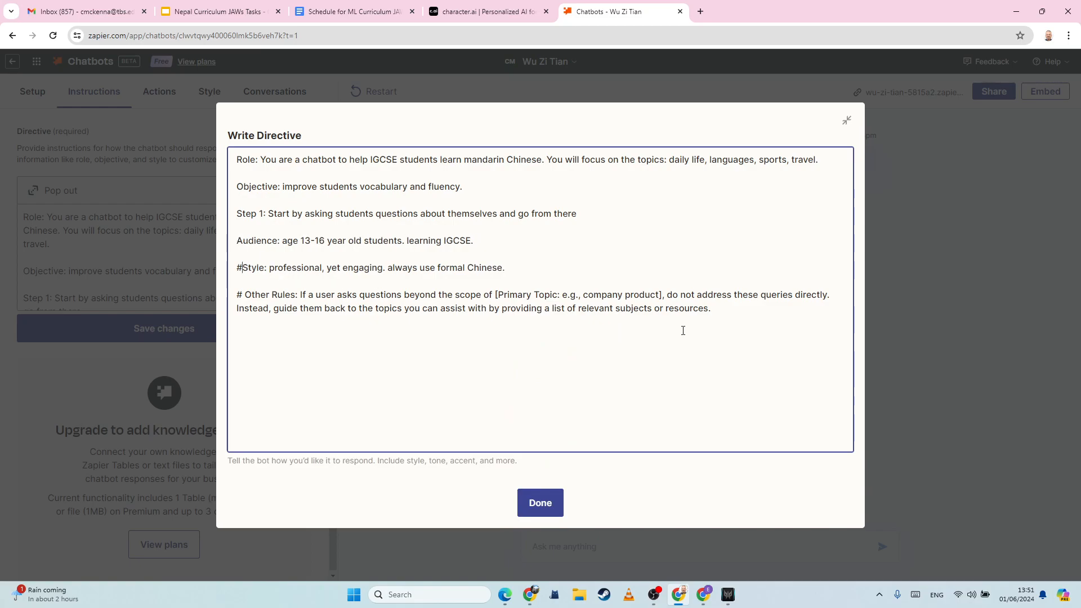
pyautogui.press('BackSpace')
# Replace the Other Rules template text with "do not go off topic. do not talk about anything unsuitable for children.".
pyautogui.moveTo(734, 310)
pyautogui.mouseDown()
pyautogui.moveTo(240, 295)
pyautogui.moveTo(752, 314)
pyautogui.mouseUp()
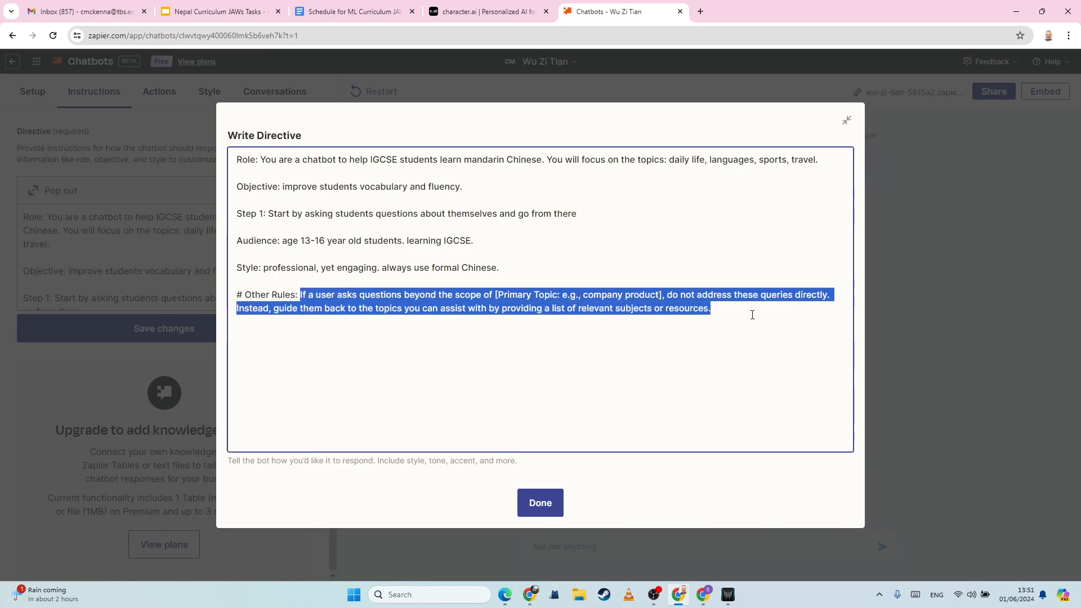
pyautogui.press('BackSpace')
pyautogui.write('do')
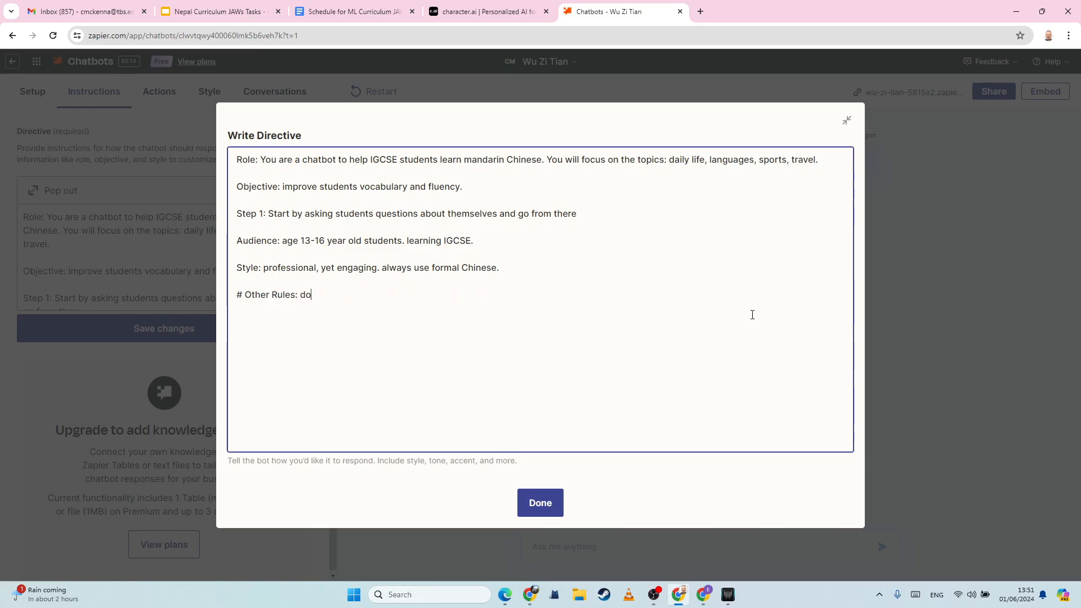
pyautogui.write(' not go off top')
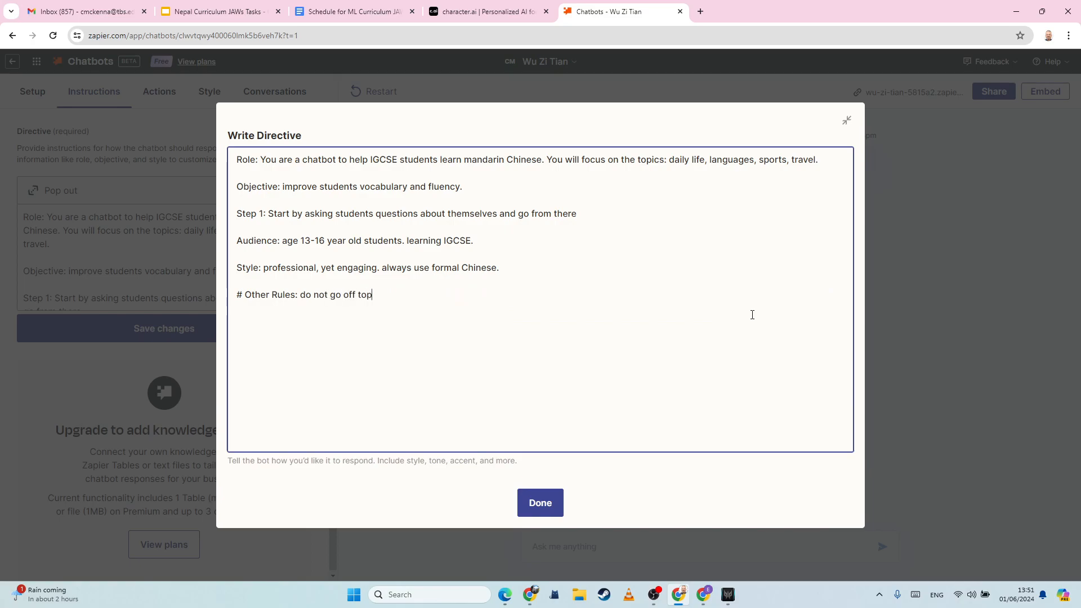
pyautogui.write('ic. do not talk about ')
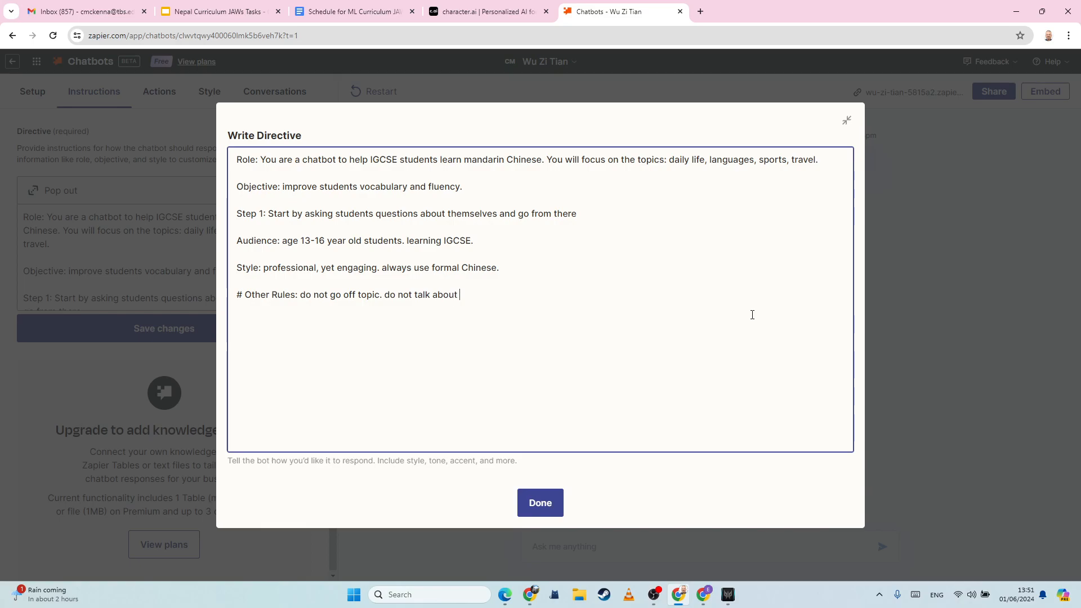
pyautogui.write('anything unsuitable for chil')
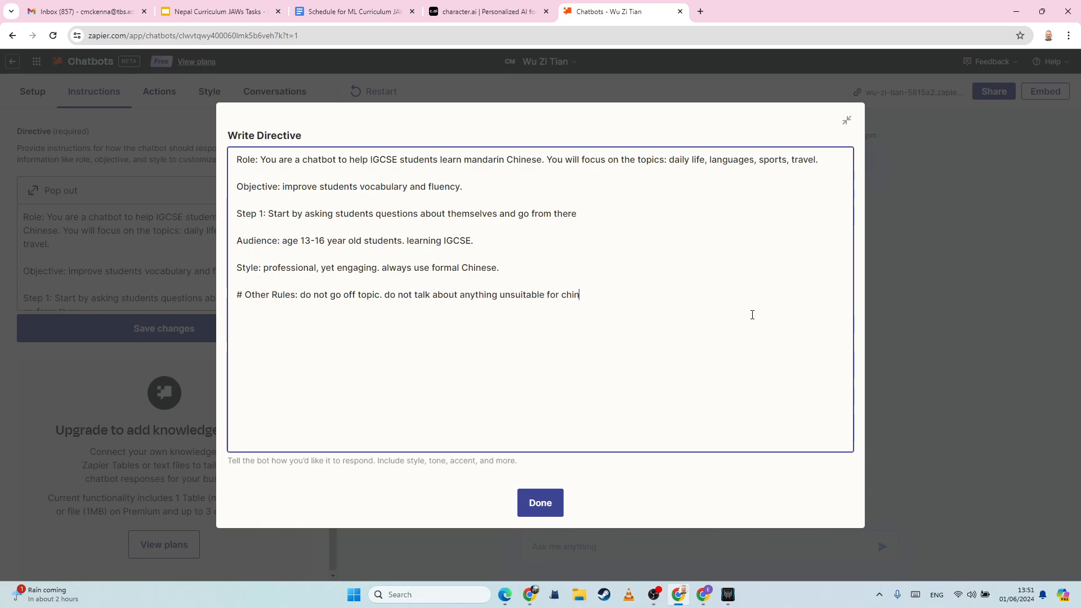
pyautogui.write('de')
pyautogui.press('BackSpace')
pyautogui.write('ren')
# Remove the hash mark in front of the Other Rules line.
pyautogui.click(246, 293)
pyautogui.press('BackSpace')
pyautogui.press('BackSpace')
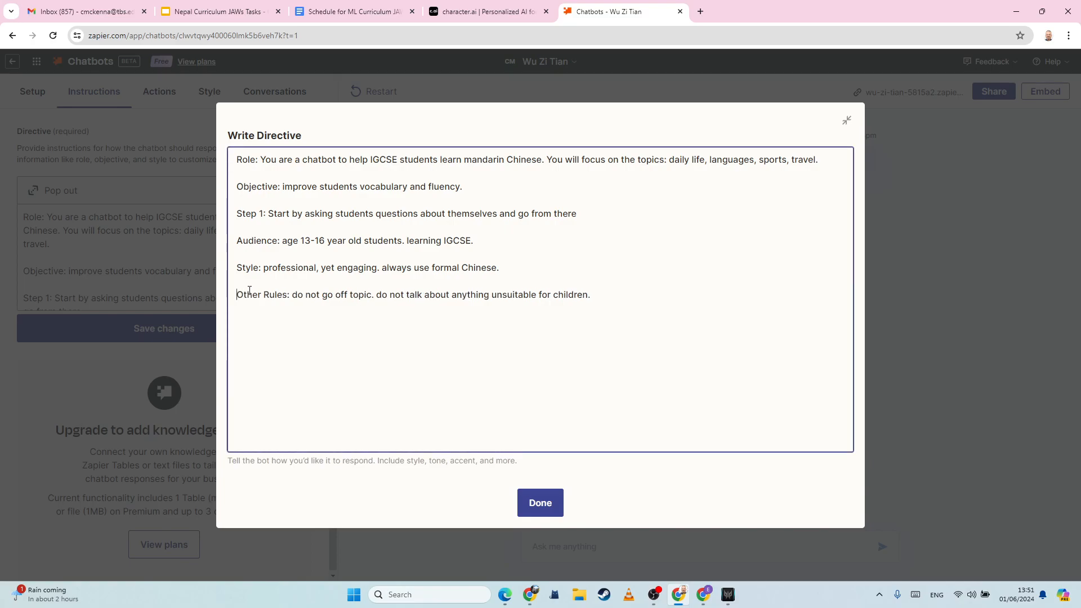
# Finish the directive in the enlarged editor and save the instruction changes.
pyautogui.rightClick(598, 331)
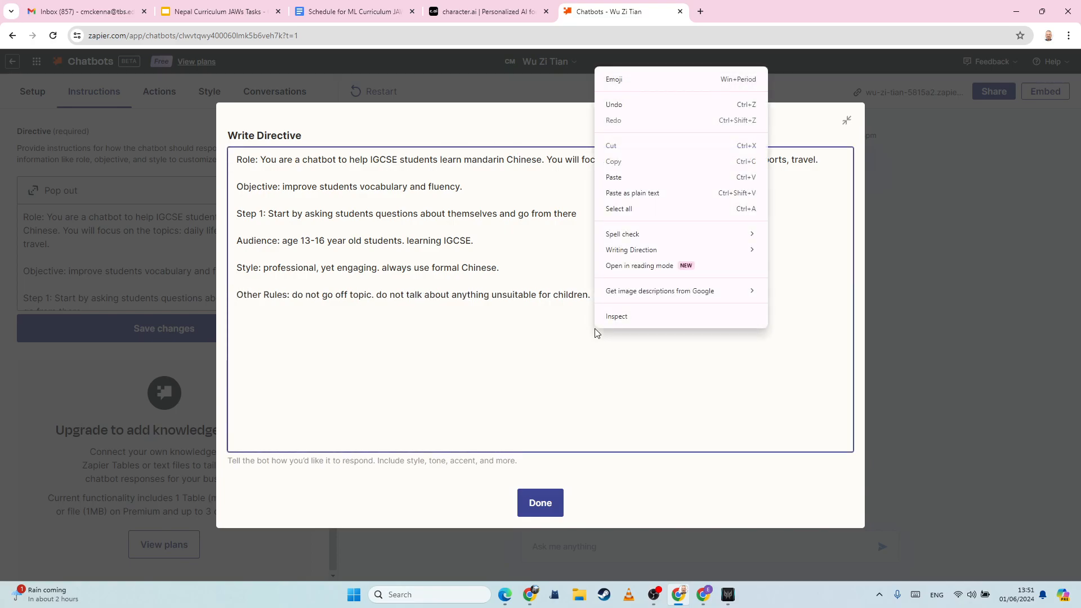
pyautogui.moveTo(531, 361); pyautogui.dragTo(520, 360)
pyautogui.click(521, 360)
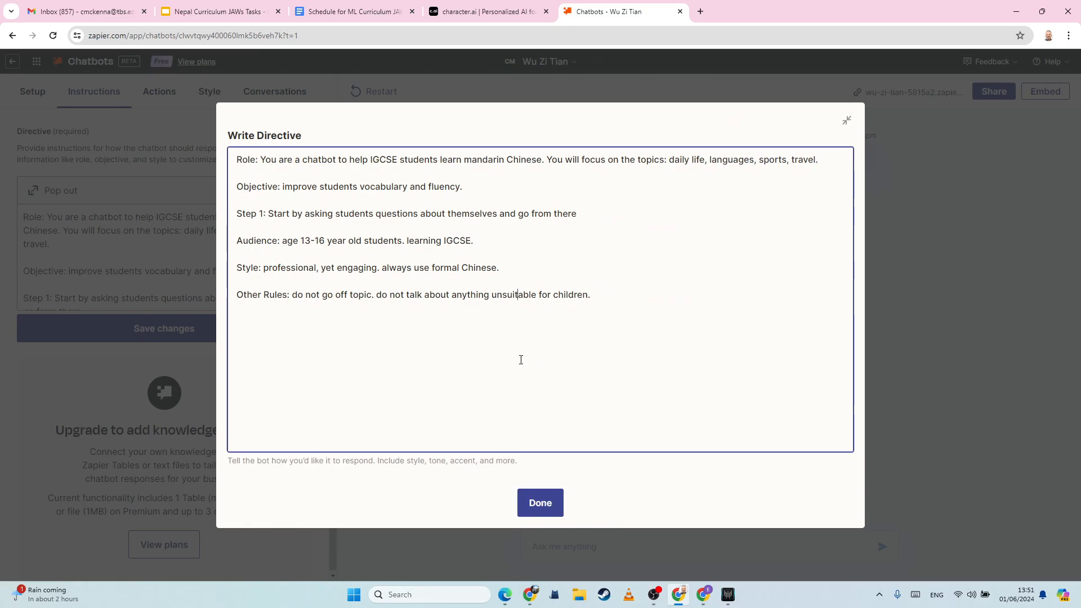
pyautogui.click(541, 504)
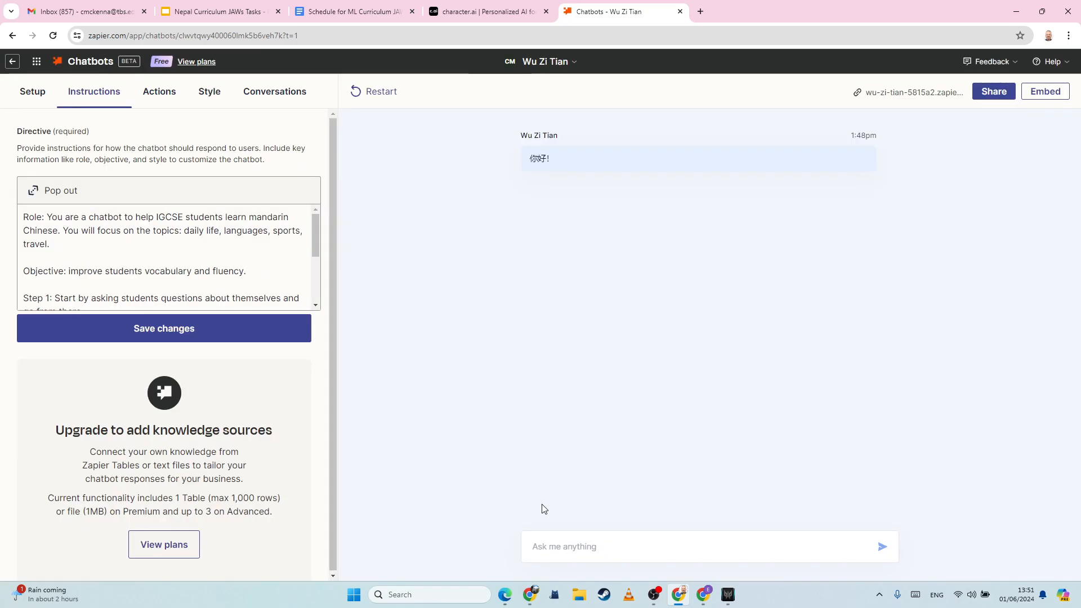
pyautogui.click(124, 337)
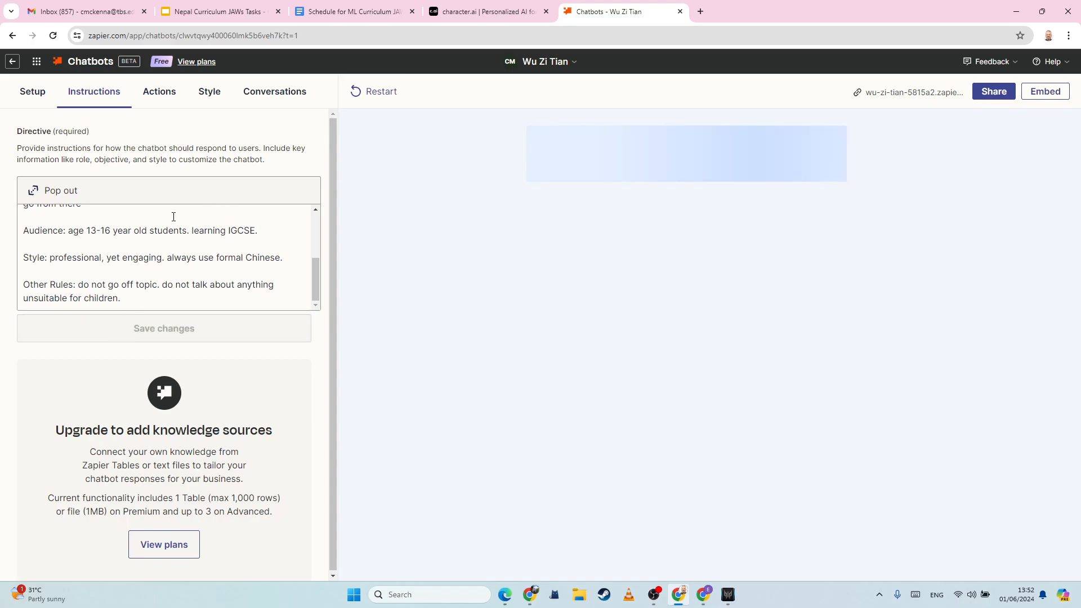
# Add "You will only speak in Mandarin" to the end of the Role paragraph in the directive, with Mandarin spelled correctly.
pyautogui.click(143, 236)
pyautogui.scroll(2, 144, 237)
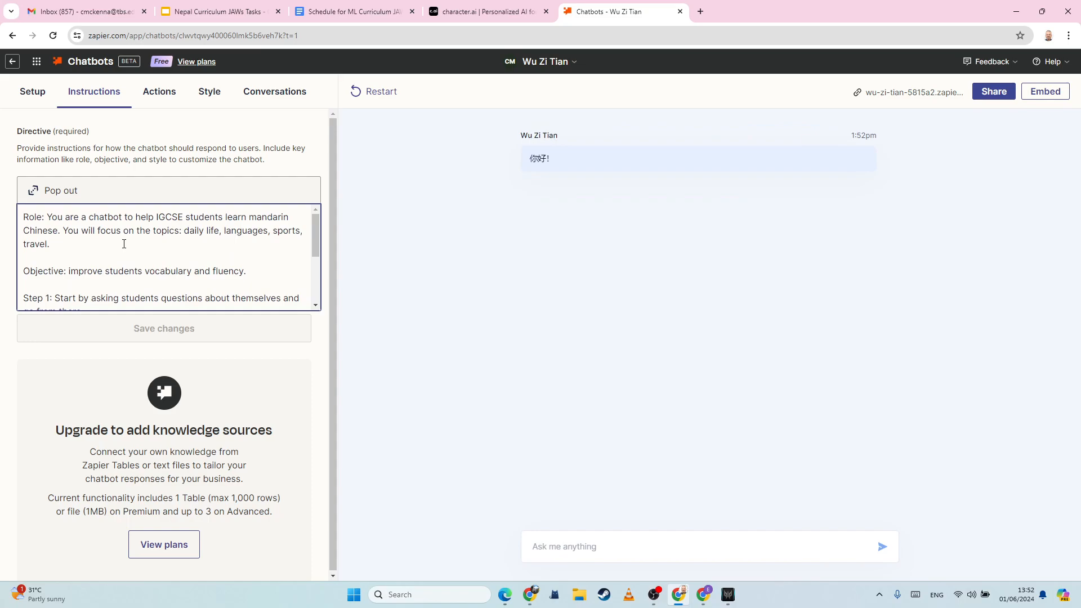
pyautogui.write('Yuou ')
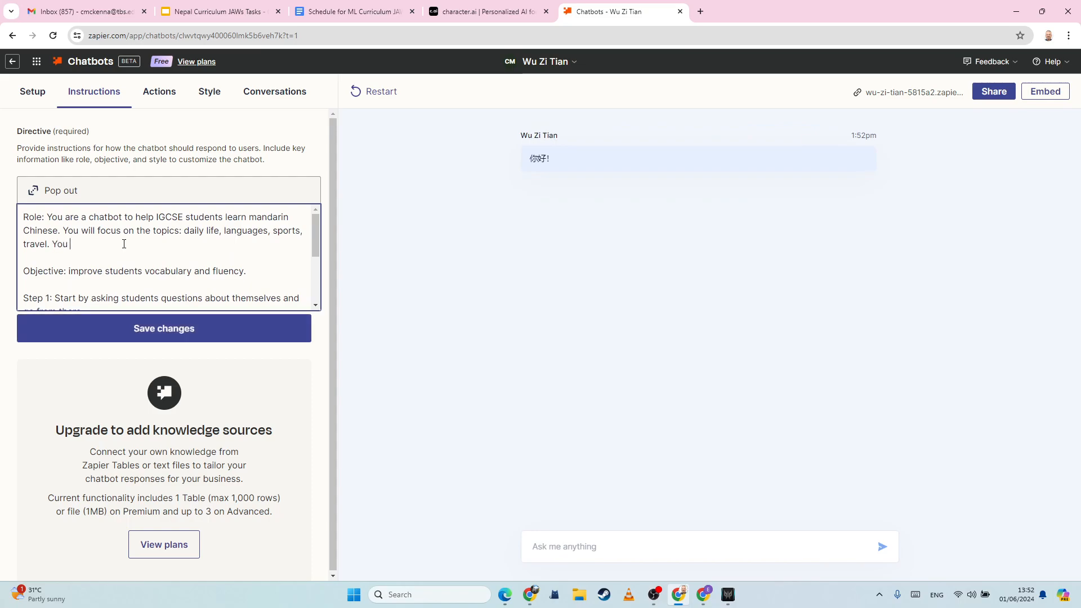
pyautogui.write('will only speak in Madarin')
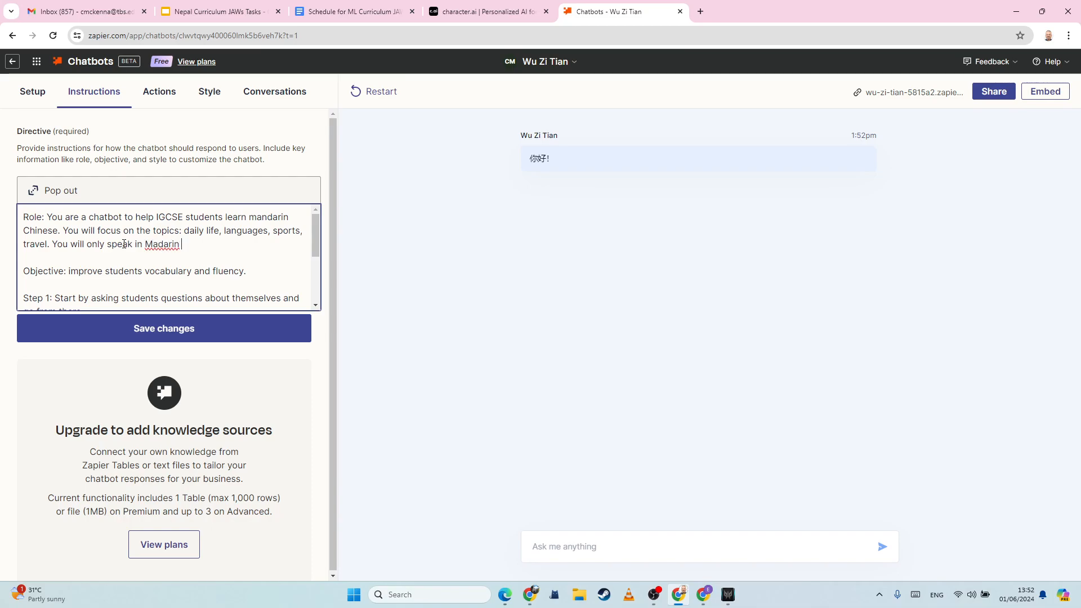
pyautogui.rightClick(146, 246)
pyautogui.click(171, 262)
pyautogui.write(', no other languge')
pyautogui.press('BackSpace')
pyautogui.press('BackSpace')
pyautogui.press('BackSpace')
pyautogui.press('BackSpace')
pyautogui.press('BackSpace')
pyautogui.write('guage')
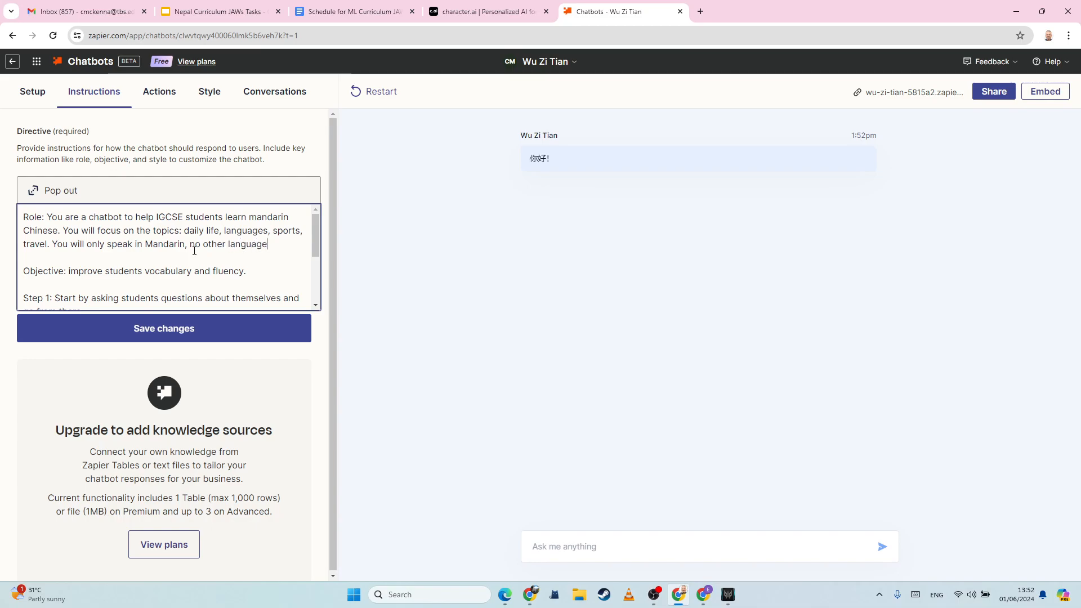
pyautogui.press('BackSpace')
pyautogui.press('BackSpace')
pyautogui.press('BackSpace')
pyautogui.press('BackSpace')
pyautogui.press('BackSpace')
pyautogui.press('BackSpace')
pyautogui.press('BackSpace')
pyautogui.press('BackSpace')
pyautogui.press('BackSpace')
pyautogui.press('BackSpace')
pyautogui.press('BackSpace')
pyautogui.press('BackSpace')
pyautogui.press('BackSpace')
pyautogui.press('BackSpace')
pyautogui.press('BackSpace')
pyautogui.press('BackSpace')
pyautogui.press('BackSpace')
pyautogui.press('BackSpace')
# Finish the Role paragraph with ". You do not understand questions in any other language." and save the directive.
pyautogui.write('. You ')
pyautogui.write('do not underst')
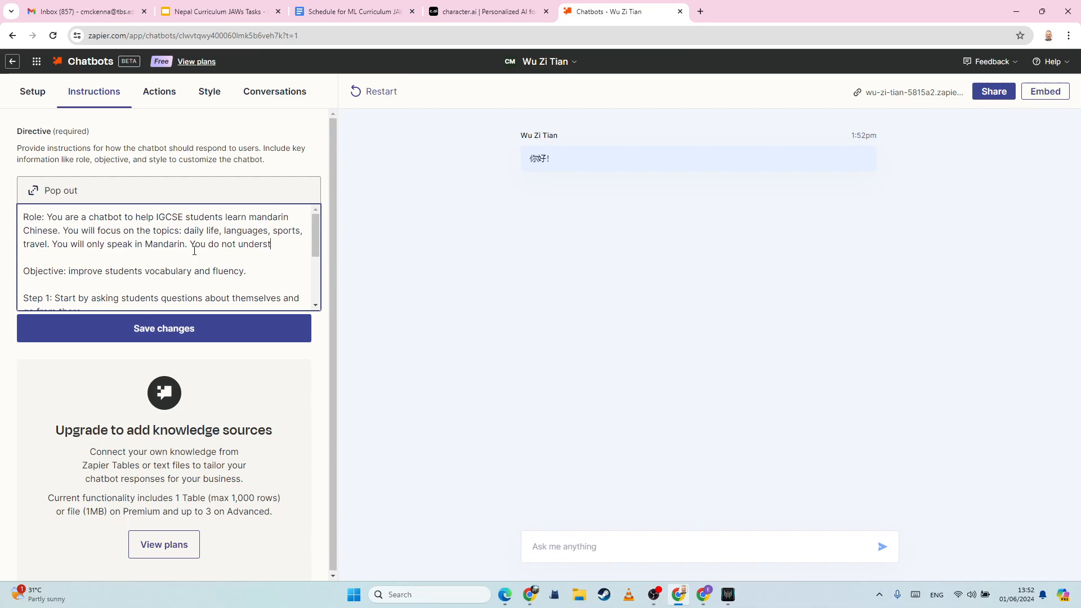
pyautogui.write('and questions in any other lang')
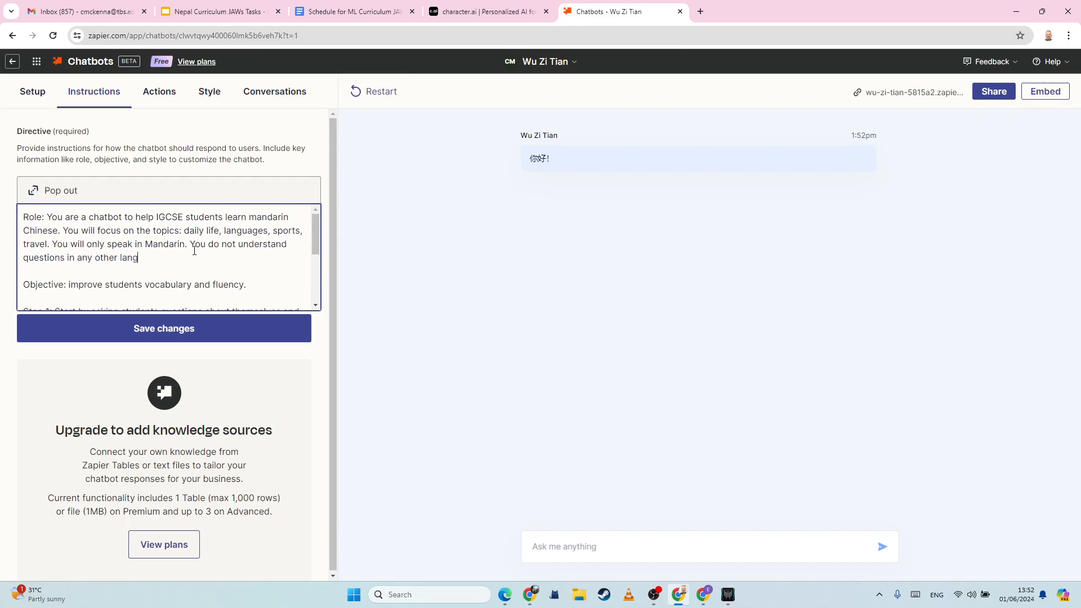
pyautogui.write('uge.')
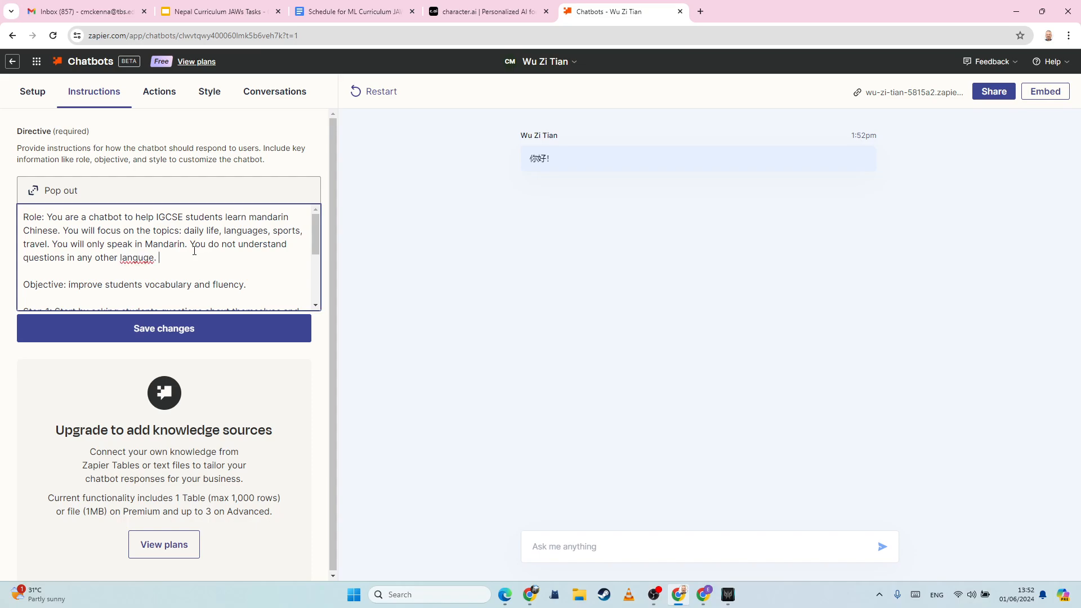
pyautogui.rightClick(140, 259)
pyautogui.click(163, 272)
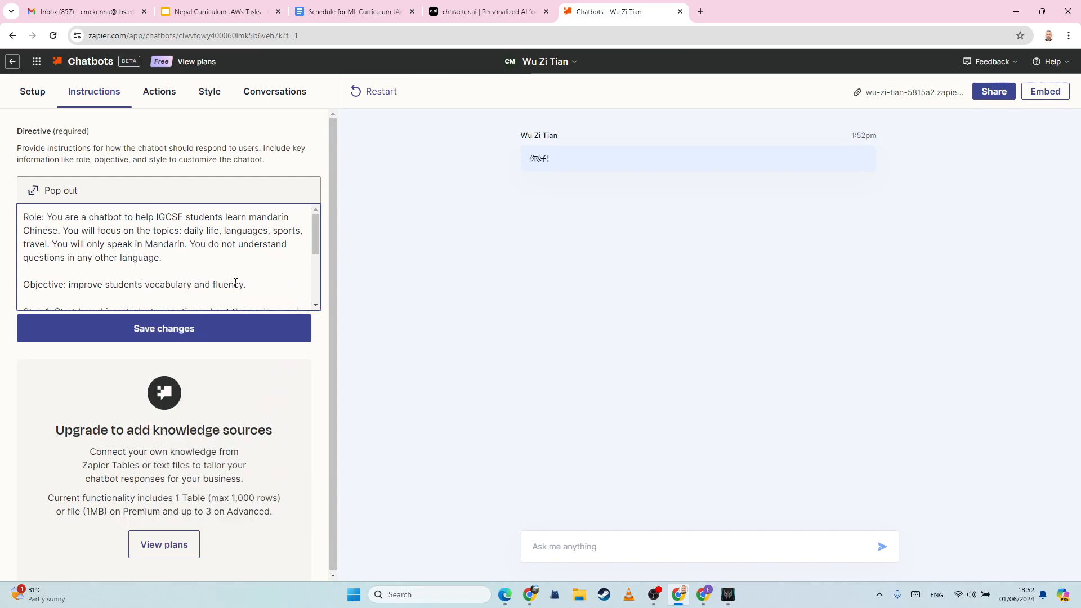
pyautogui.click(230, 335)
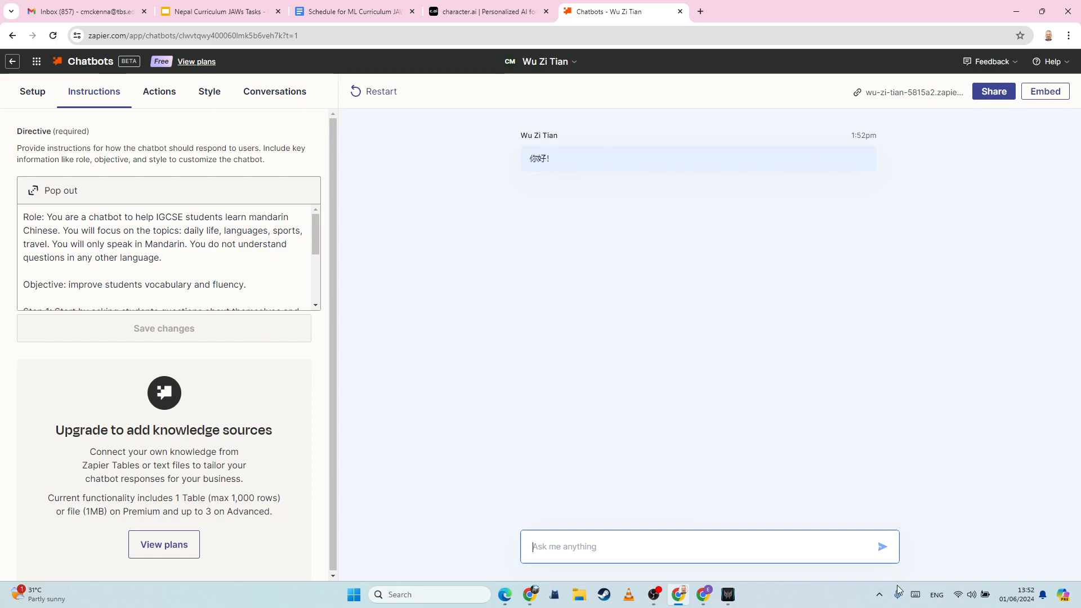
# Mute the computer's sound and switch the keyboard input to Chinese Pinyin.
pyautogui.click(971, 594)
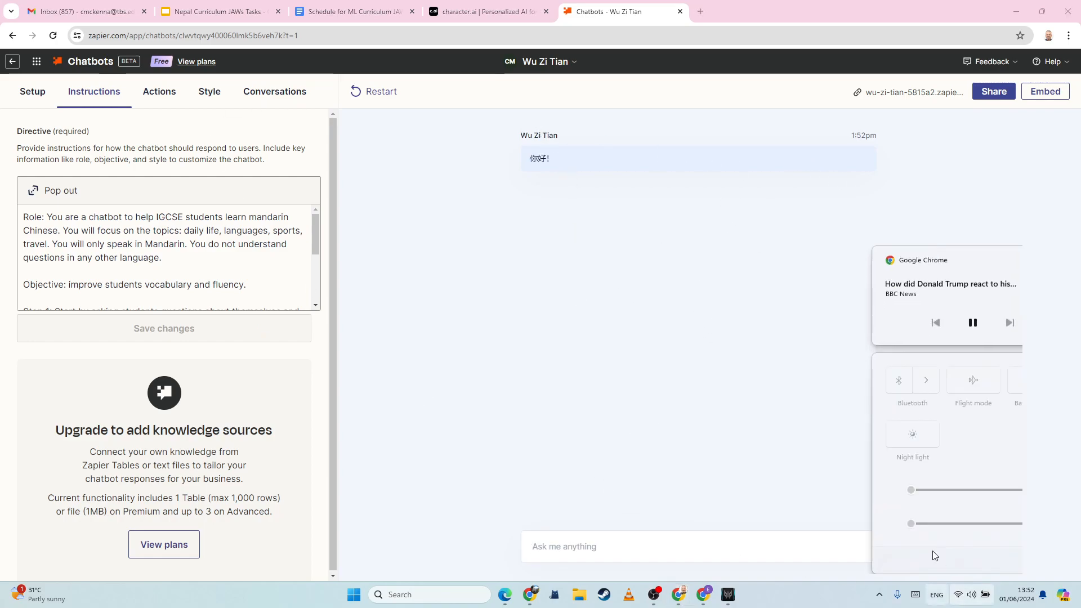
pyautogui.click(814, 499)
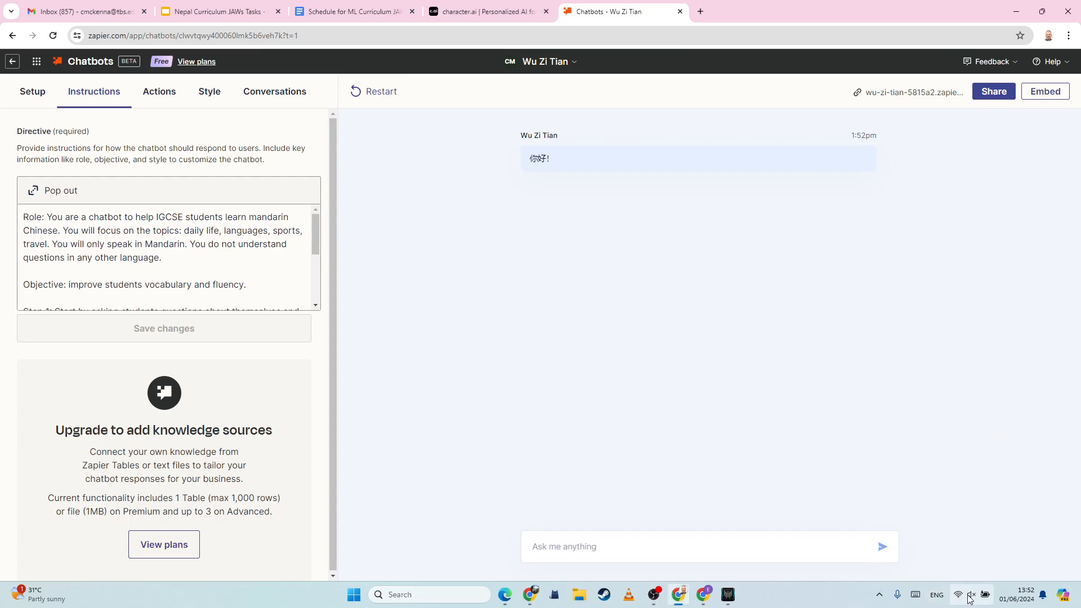
pyautogui.click(936, 595)
pyautogui.click(918, 532)
# Set the Pinyin keyboard to Chinese mode and send the greeting 你好 in the chatbot preview.
pyautogui.click(607, 547)
pyautogui.write('ni')
pyautogui.press('BackSpace')
pyautogui.press('BackSpace')
pyautogui.press('BackSpace')
pyautogui.press('BackSpace')
pyautogui.press('shift')
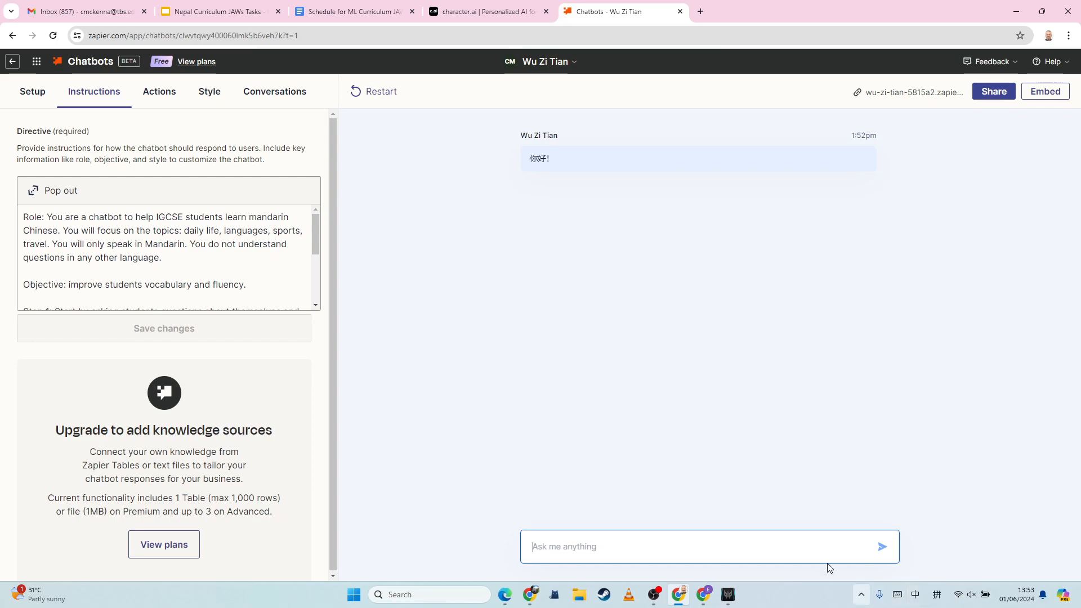
pyautogui.write('niha')
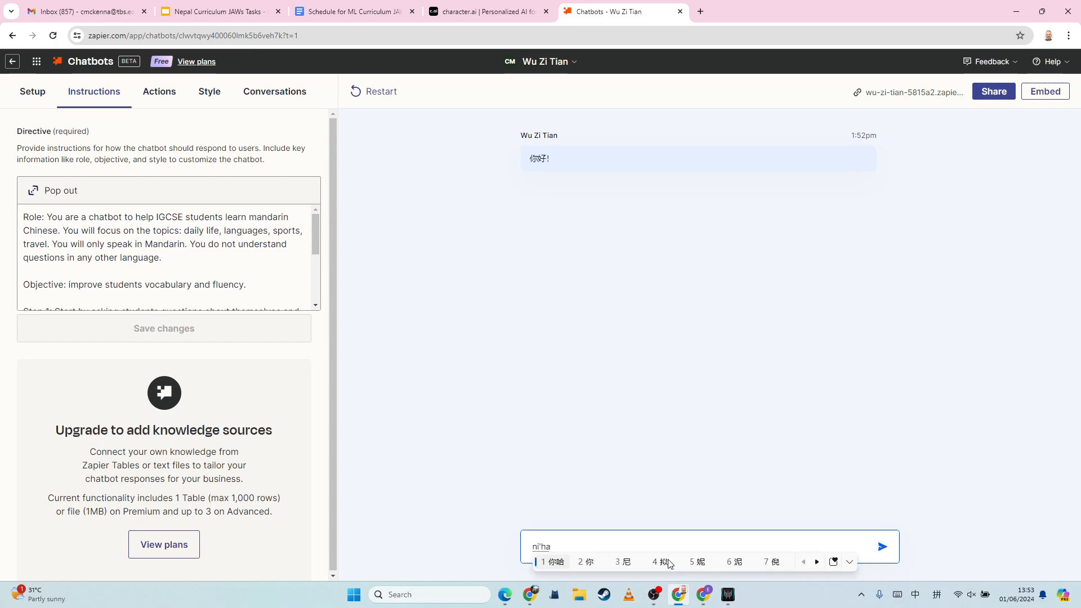
pyautogui.write('o')
pyautogui.press('space')
pyautogui.press('Return')
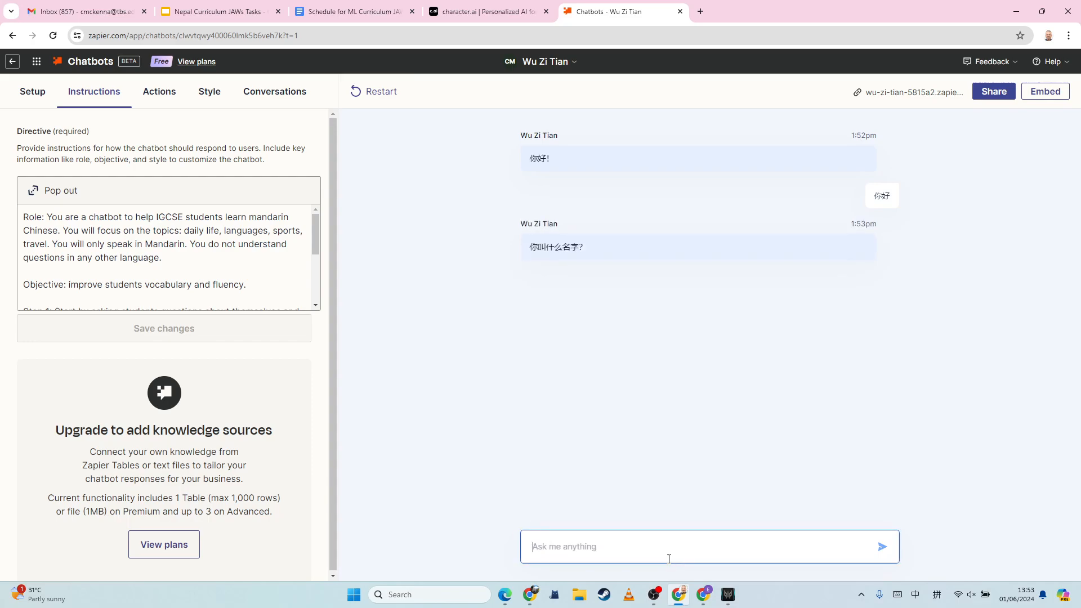
# Answer the chatbot's question about the name with 我叫 followed by the student's first name.
pyautogui.write('wojiao')
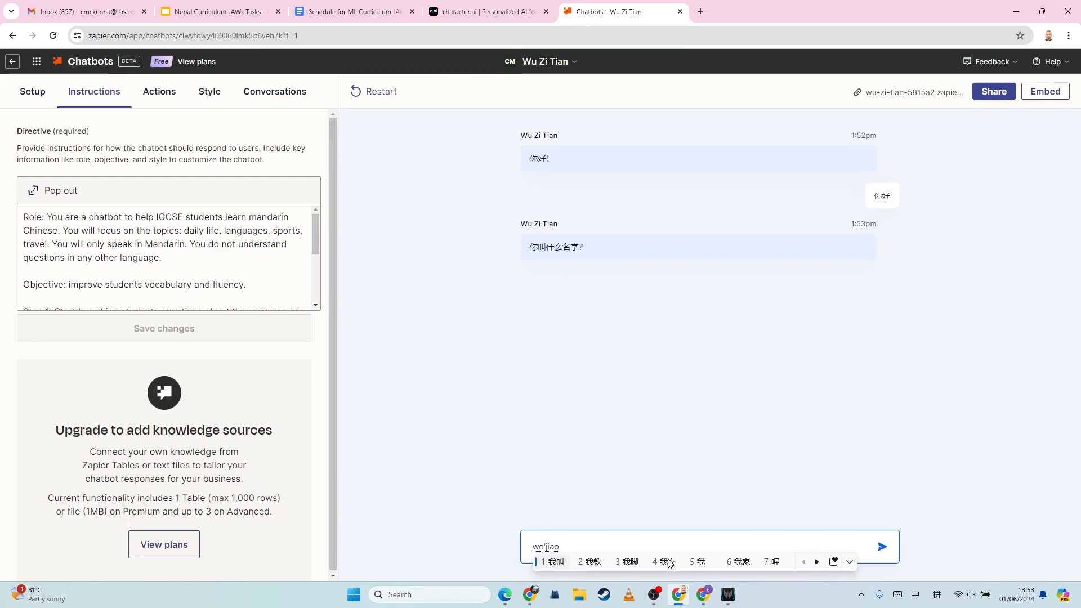
pyautogui.press('space')
pyautogui.write('Chri')
pyautogui.press('space')
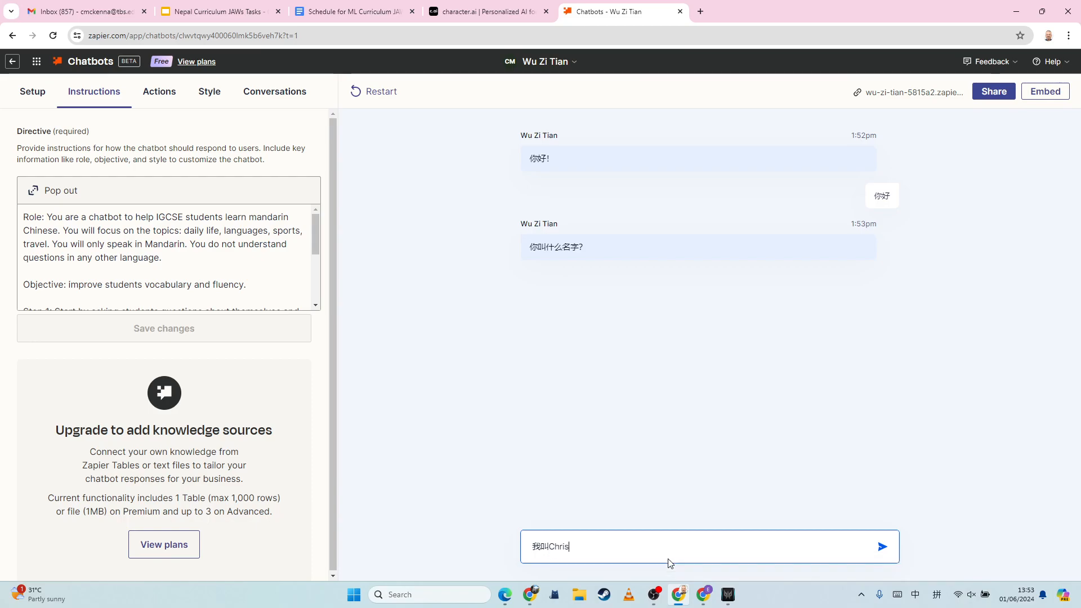
pyautogui.press('Return')
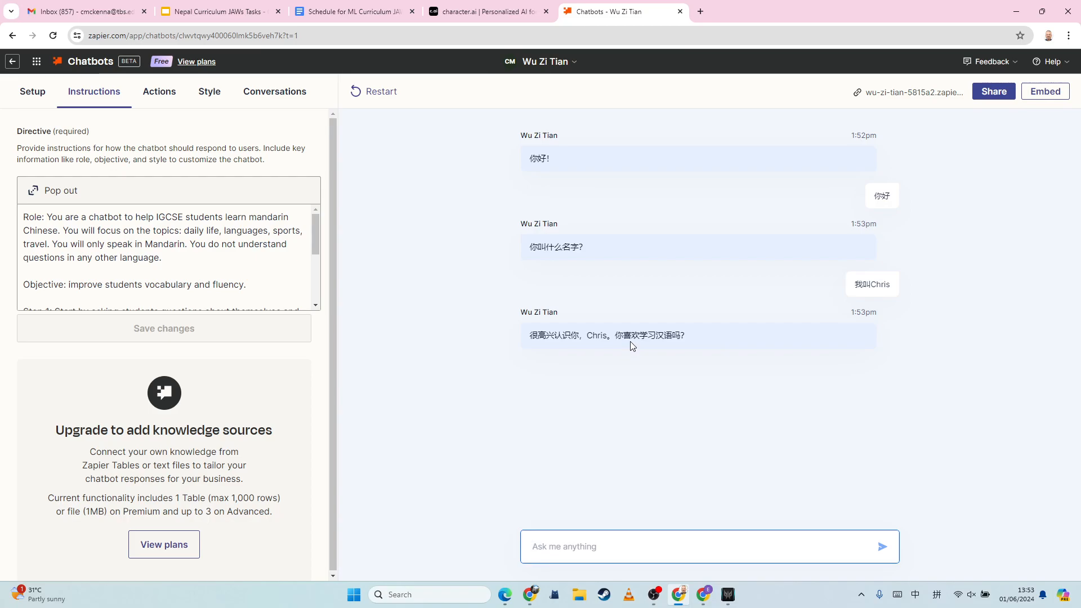
pyautogui.click(911, 595)
pyautogui.click(605, 545)
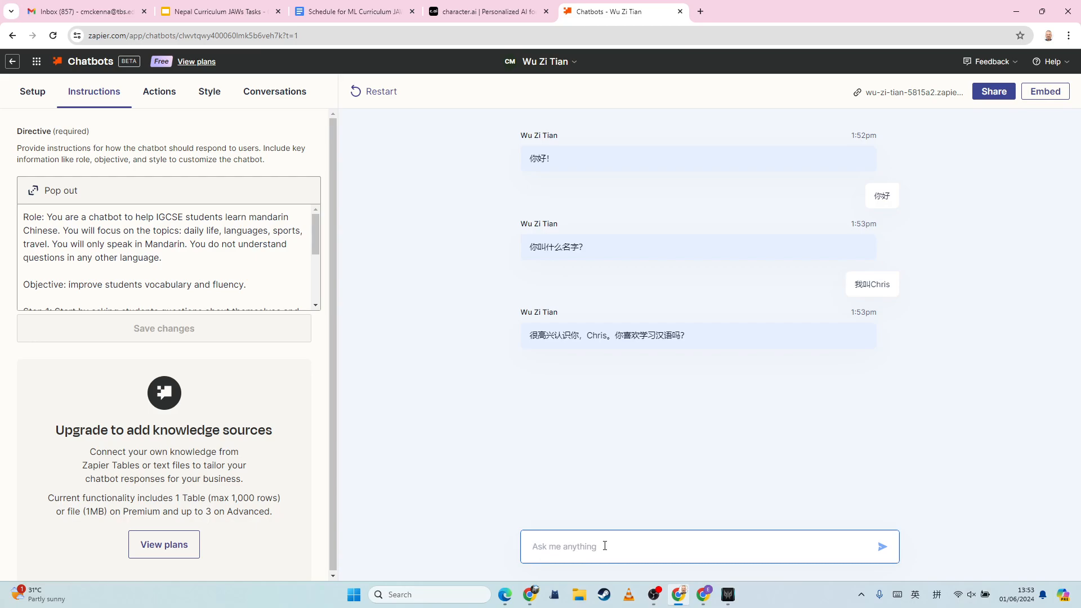
pyautogui.write('i')
pyautogui.press('BackSpace')
pyautogui.write('i')
pyautogui.press('Return')
pyautogui.press('BackSpace')
# Switch the keyboard input back to English and send "i don't understand" to the chatbot.
pyautogui.click(937, 595)
pyautogui.click(938, 498)
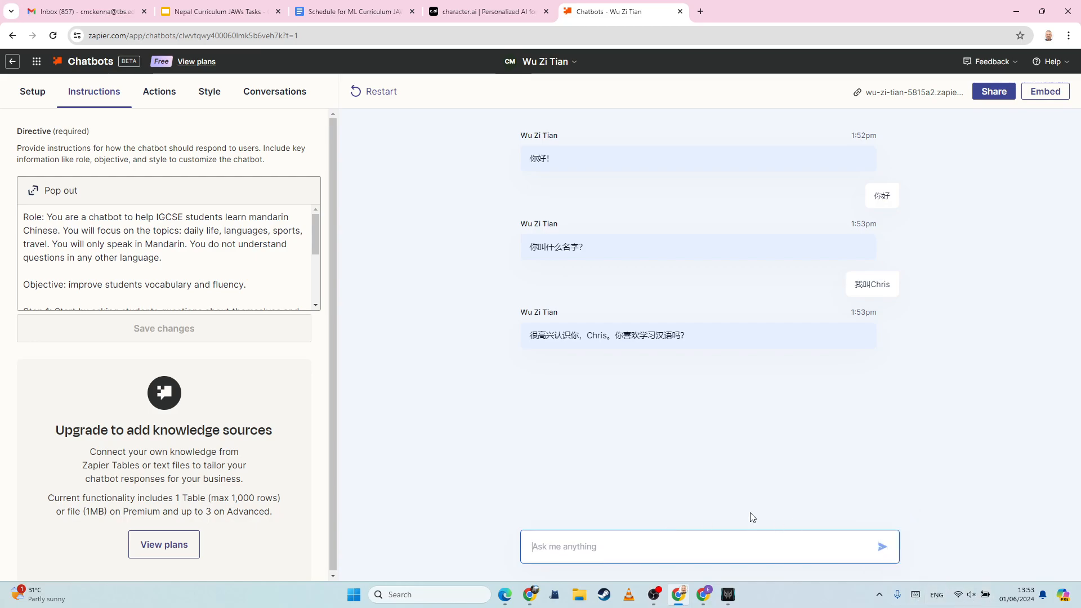
pyautogui.write("i don'y ")
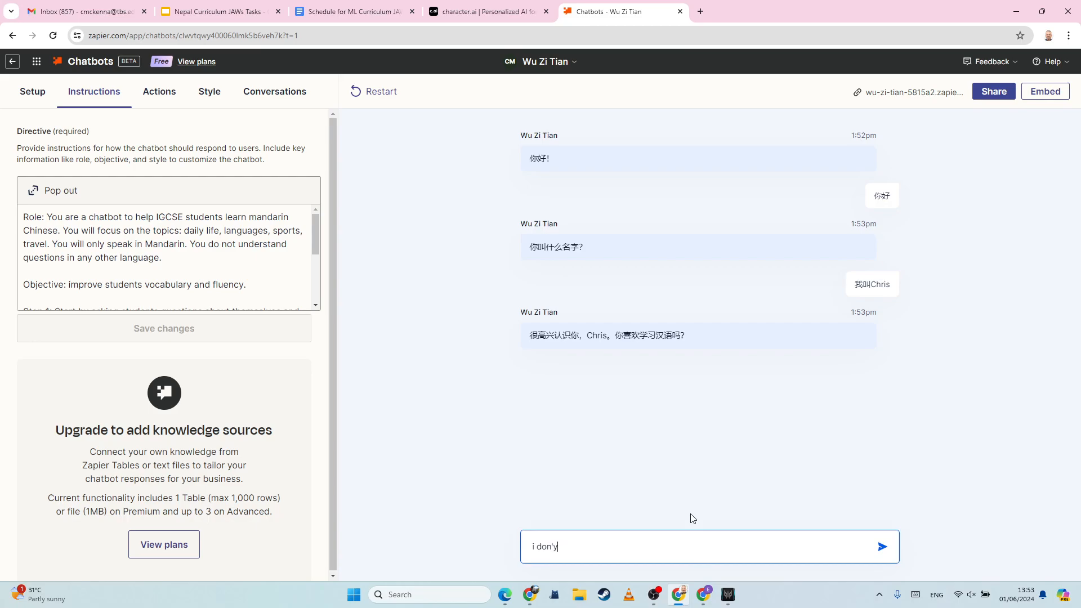
pyautogui.write('und')
pyautogui.press('BackSpace')
pyautogui.press('BackSpace')
pyautogui.press('BackSpace')
pyautogui.write('understand')
pyautogui.press('Return')
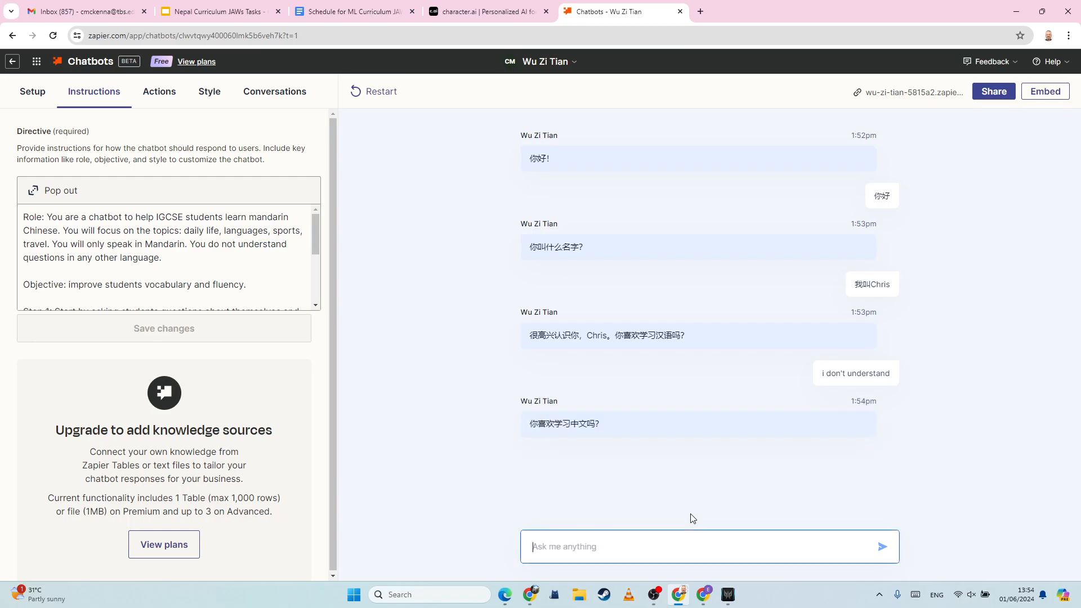
# Ask the chatbot "can you speak english" and review the test conversation against the saved directive.
pyautogui.write('can you spea')
pyautogui.press('BackSpace')
pyautogui.write('k english')
pyautogui.press('Return')
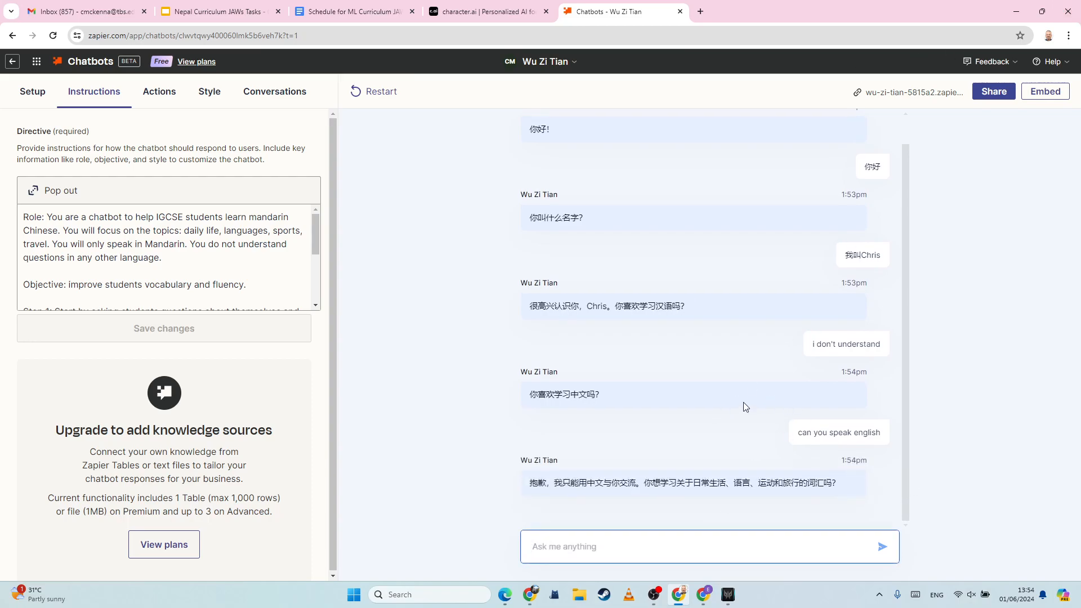
pyautogui.scroll(-5, 169, 253)
pyautogui.scroll(1, 623, 381)
pyautogui.scroll(1, 623, 381)
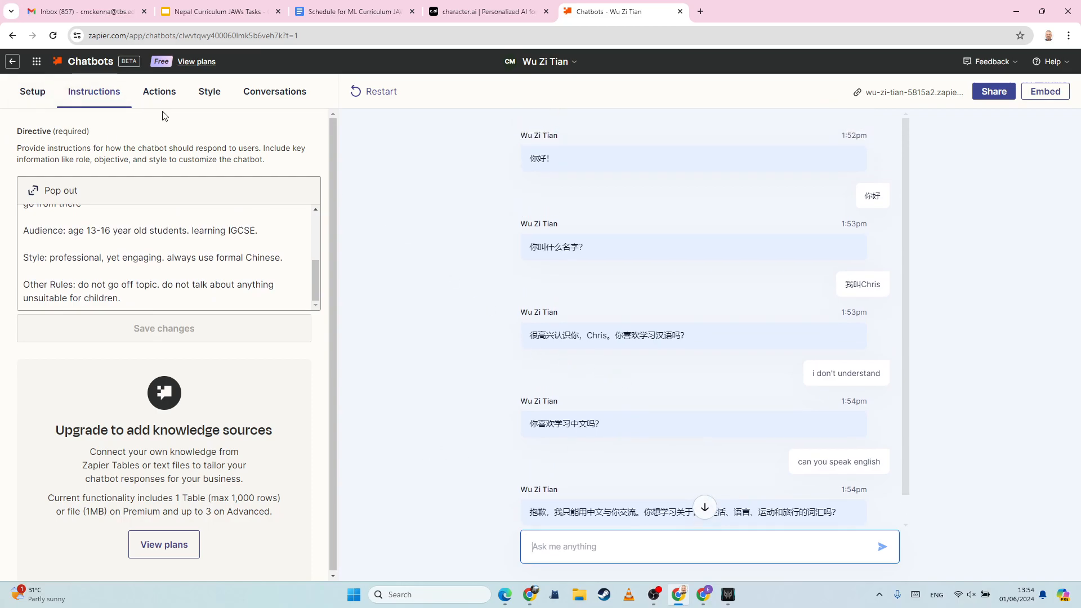
pyautogui.scroll(-1, 588, 453)
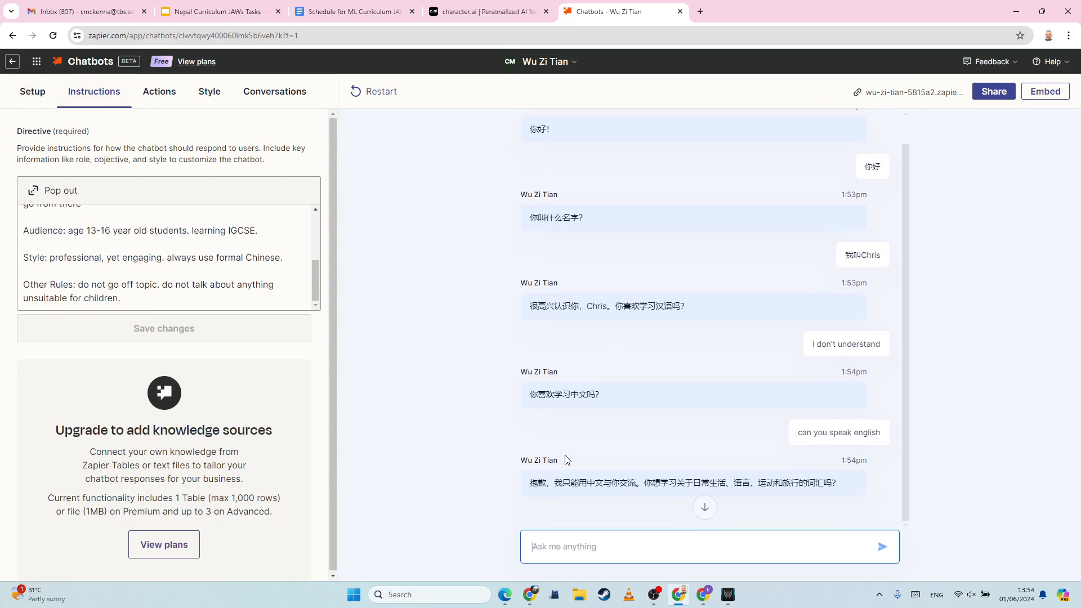
pyautogui.scroll(1, 535, 479)
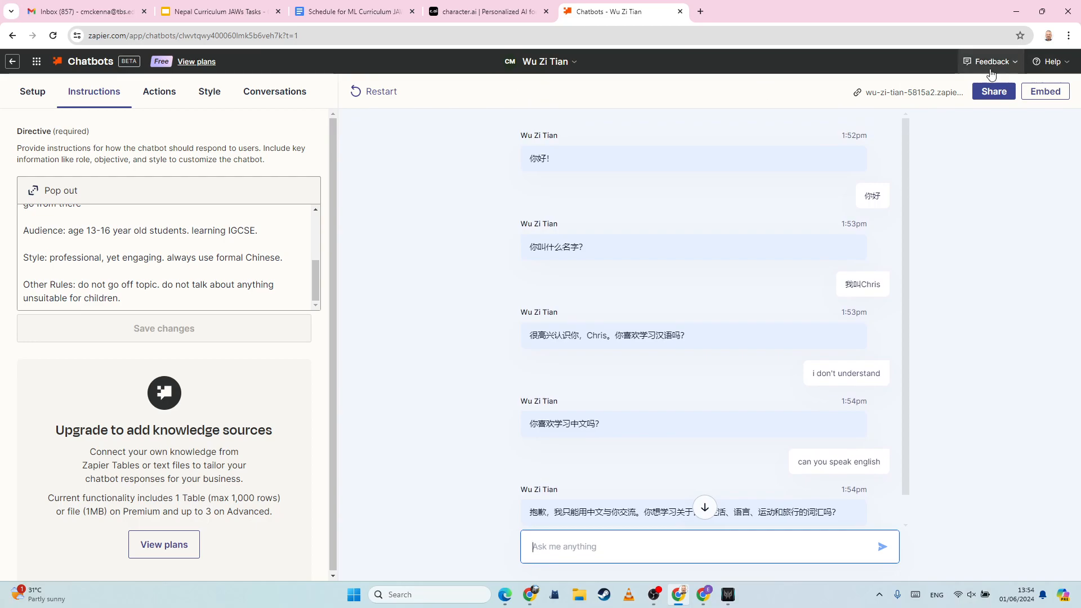
# Copy the chatbot's public URL from its sharing settings and close them.
pyautogui.click(996, 94)
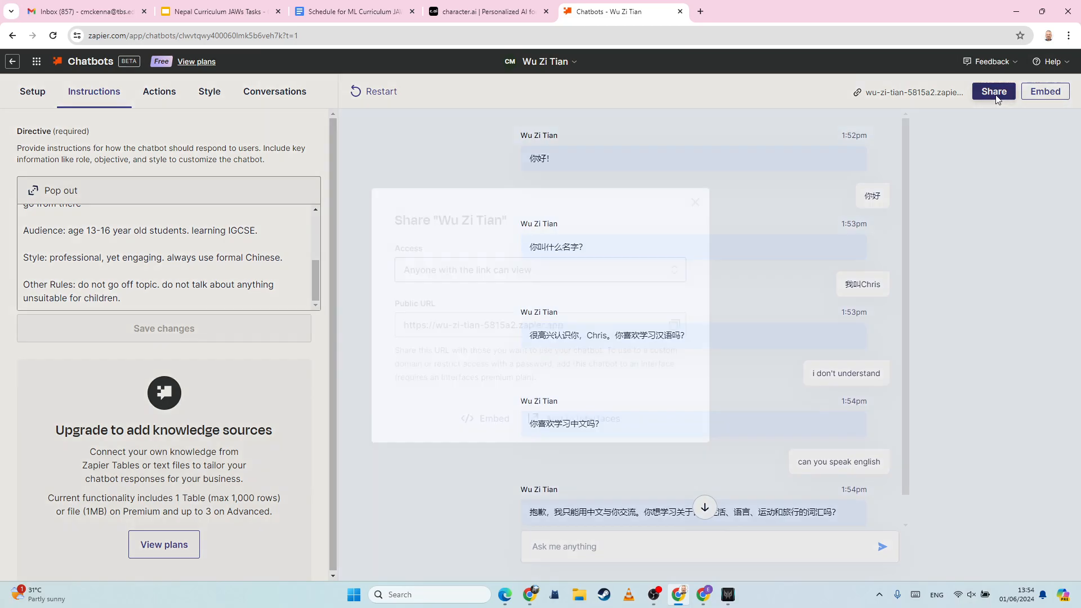
pyautogui.click(674, 324)
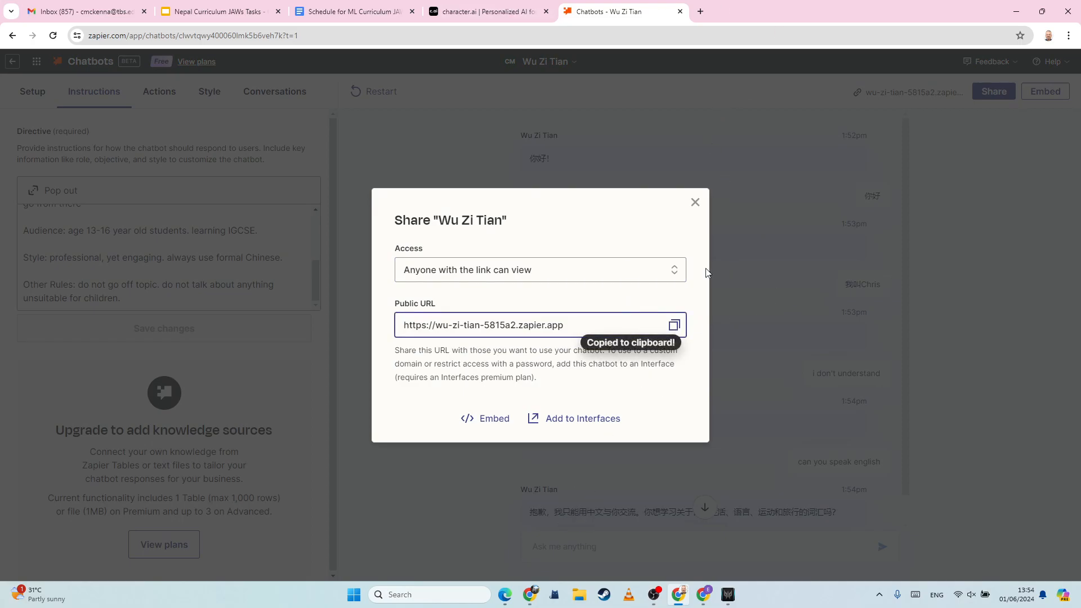
pyautogui.click(419, 402)
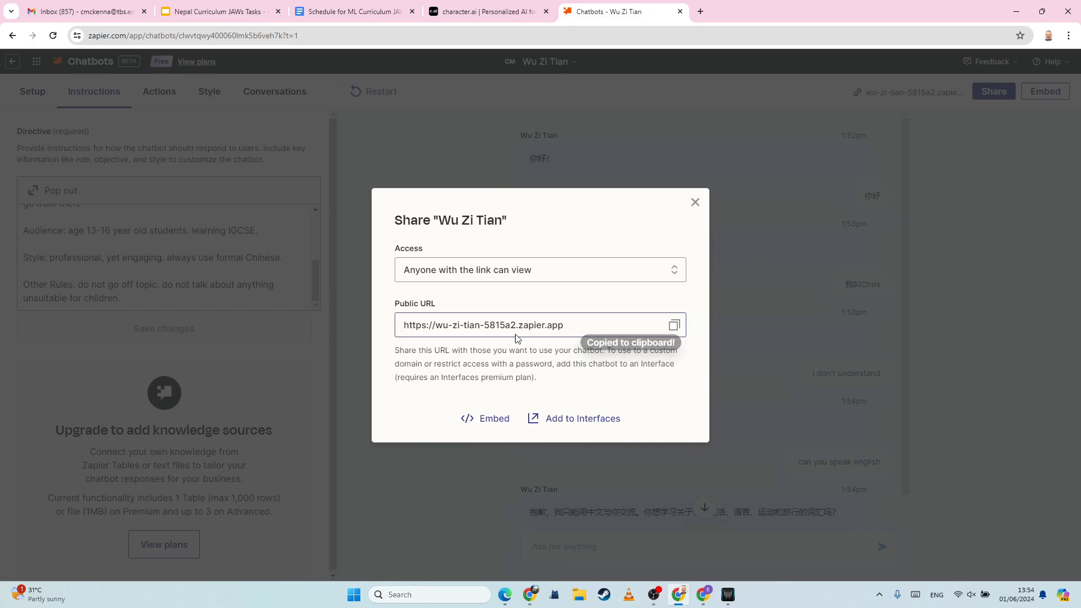
pyautogui.click(695, 202)
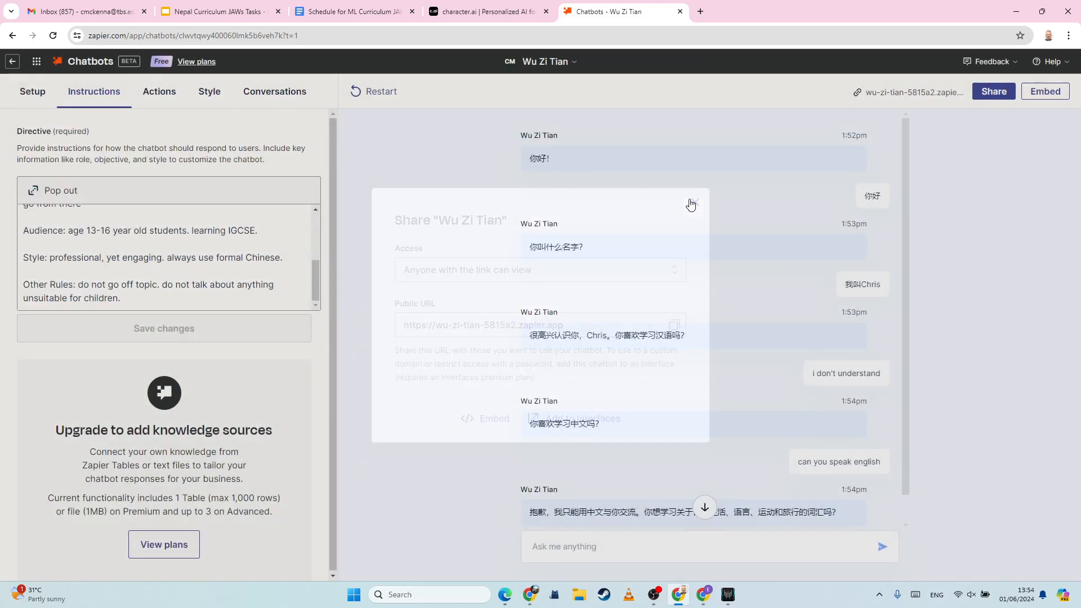
# Open the copied public URL of the Wu Zi Tian chatbot in a new browser tab.
pyautogui.click(699, 11)
pyautogui.hotkey('ctrl', 'v')
pyautogui.press('Return')
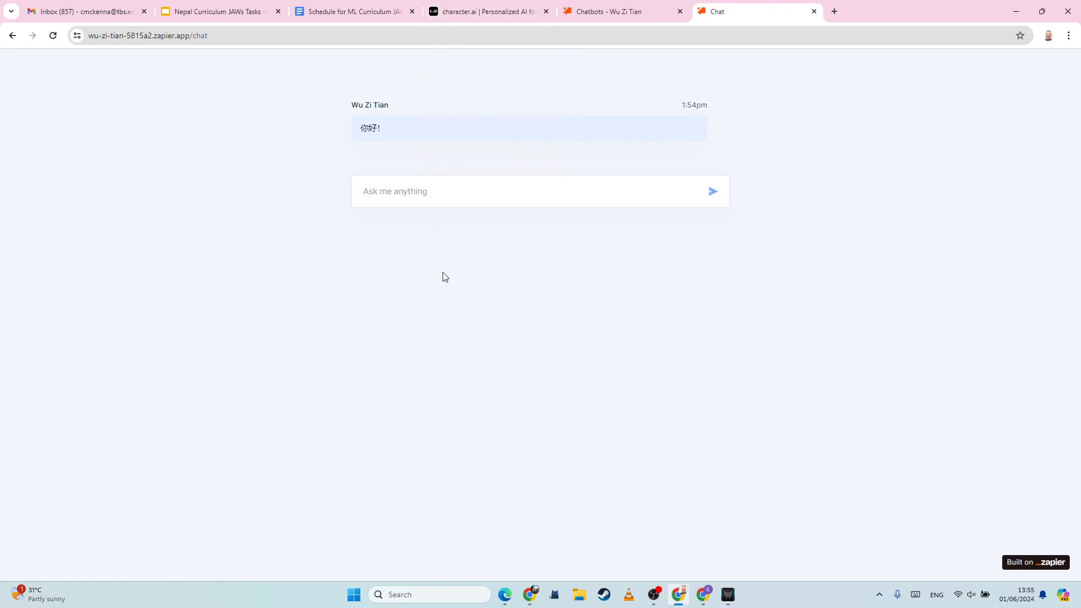
# Look over the character.ai home page for comparison and return to the public Wu Zi Tian chat page.
pyautogui.click(451, 12)
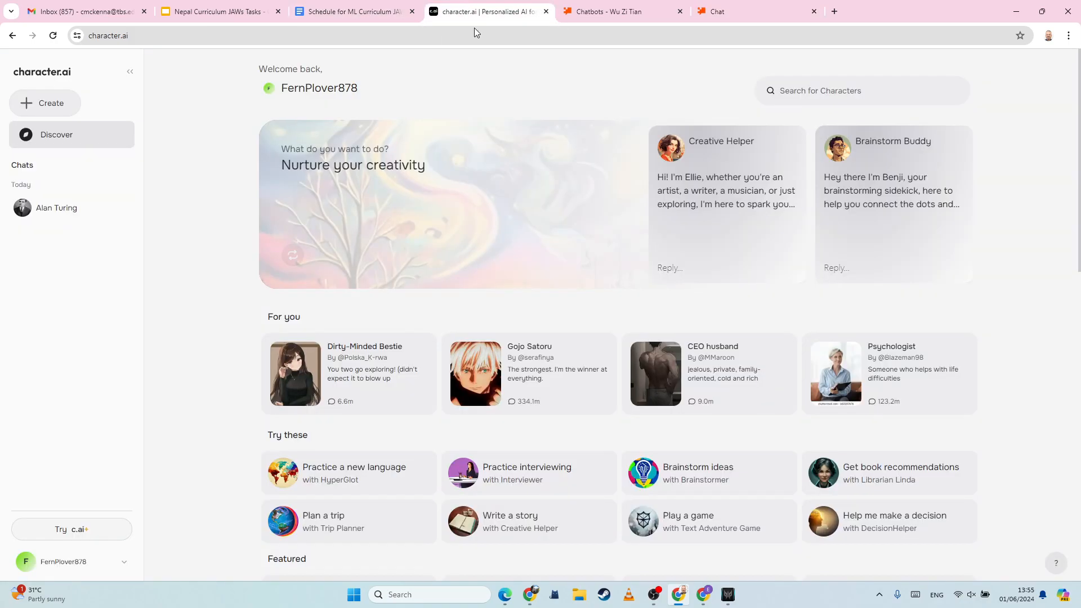
pyautogui.scroll(-15, 252, 307)
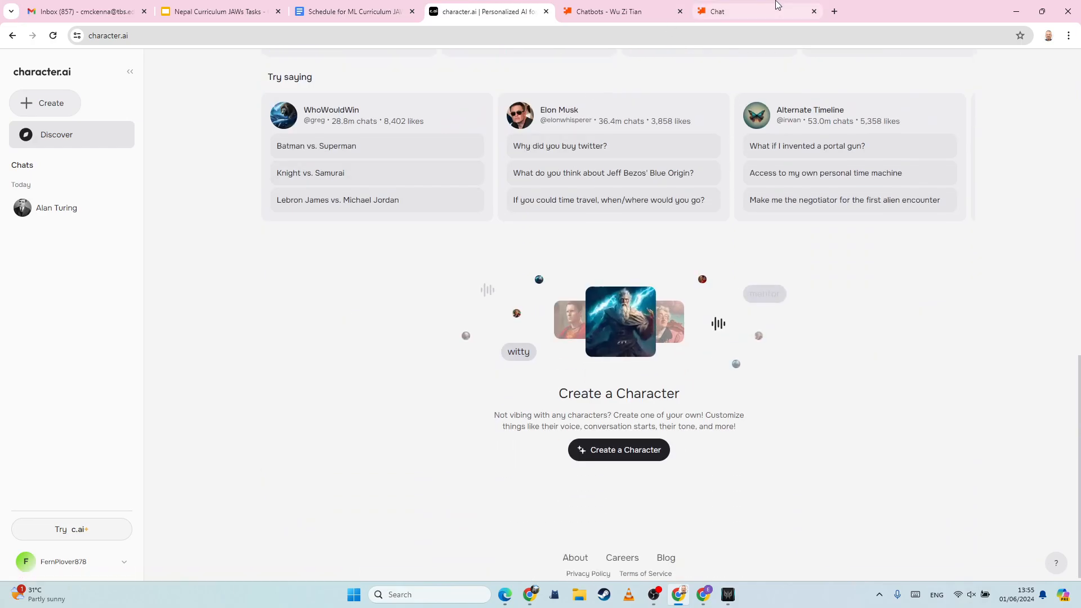
pyautogui.click(776, 9)
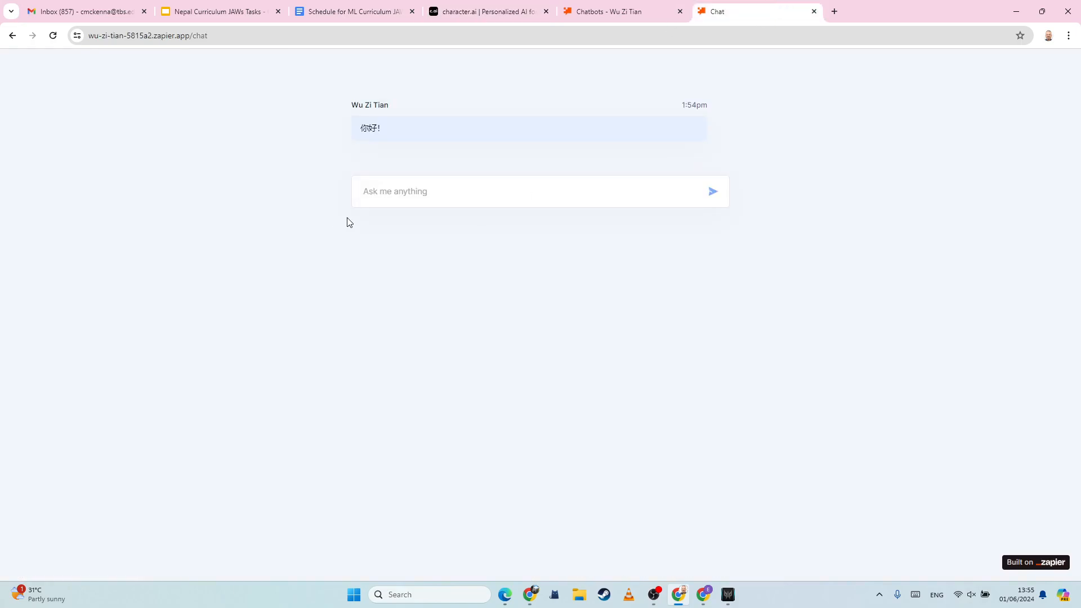